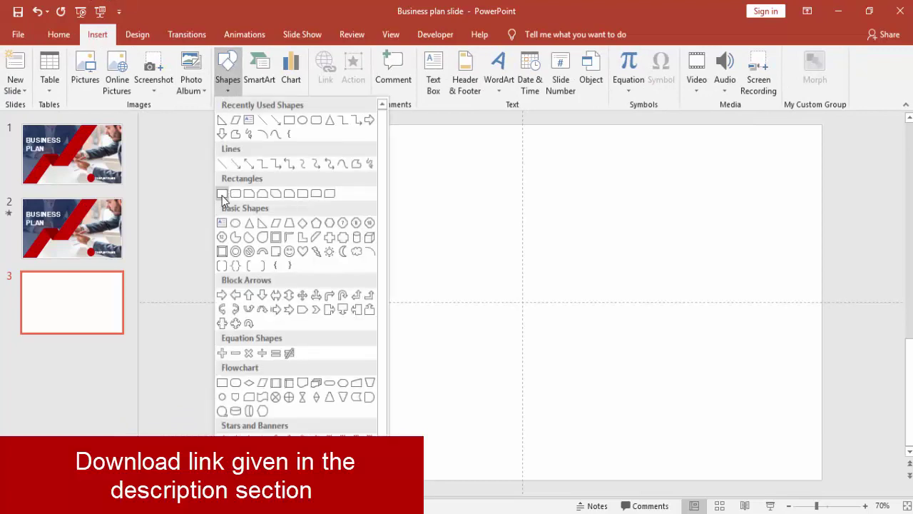
Draw a rectangle covering the whole slide and remove its outline
click(222, 194)
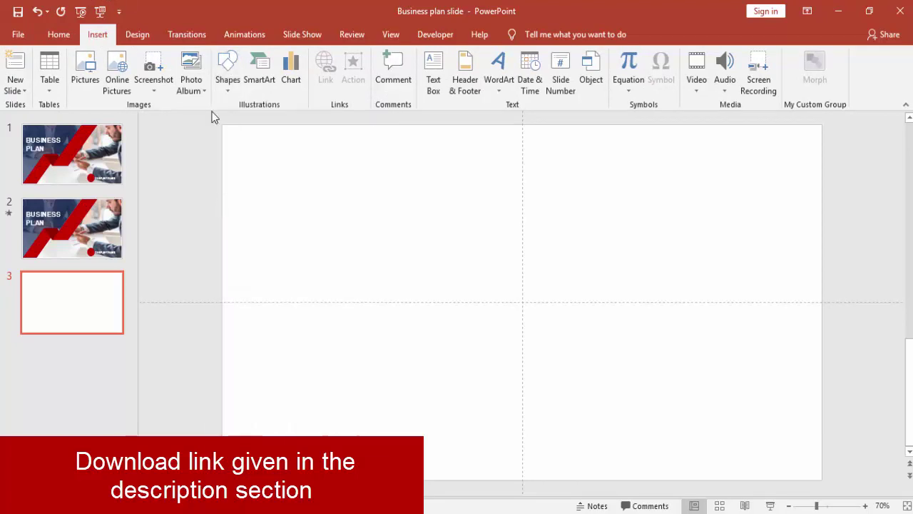
drag(221, 124, 822, 483)
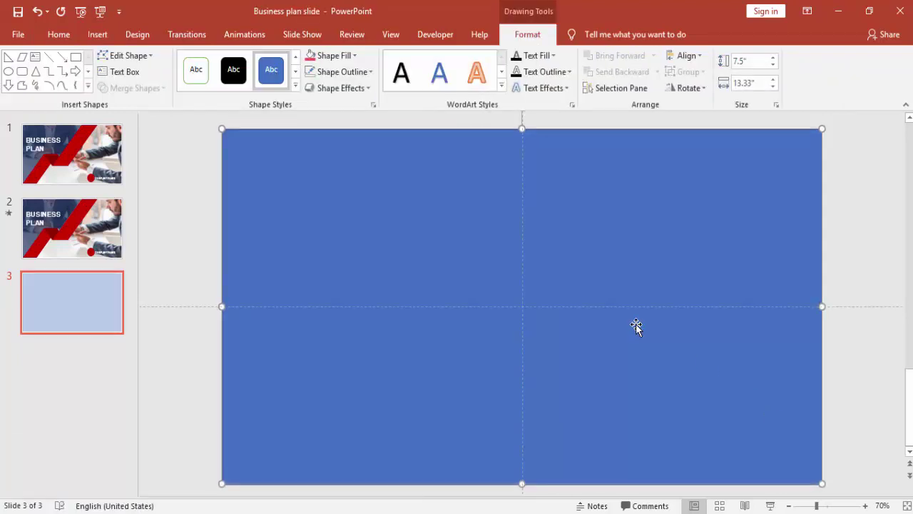
click(344, 71)
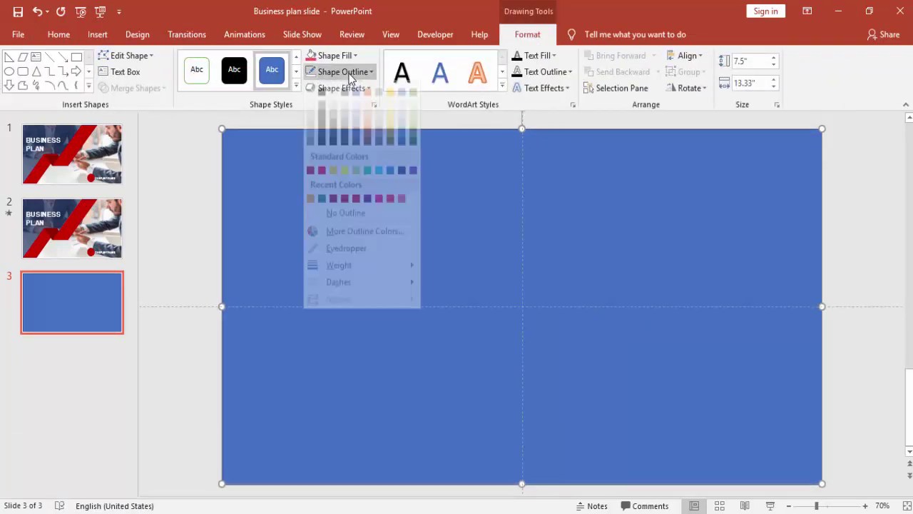
click(334, 221)
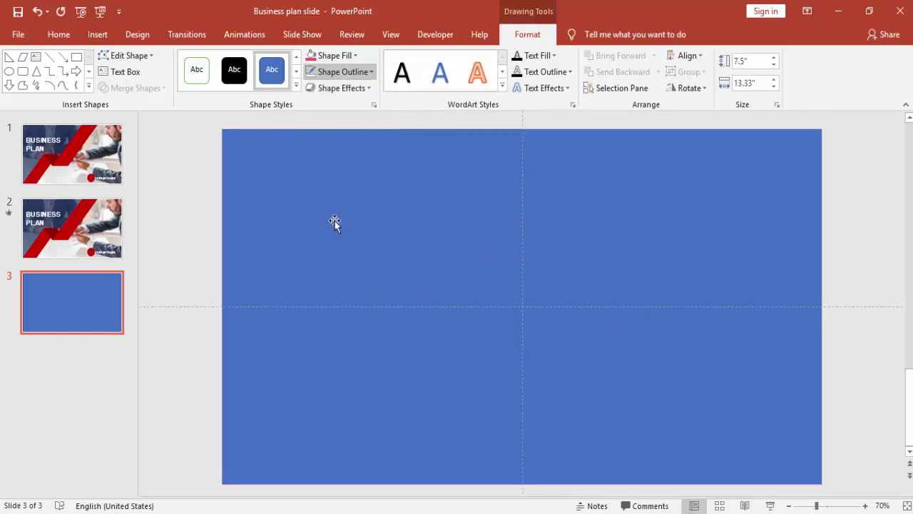
Fill the rectangle with the night city skyline picture through Format Shape
right_click(418, 205)
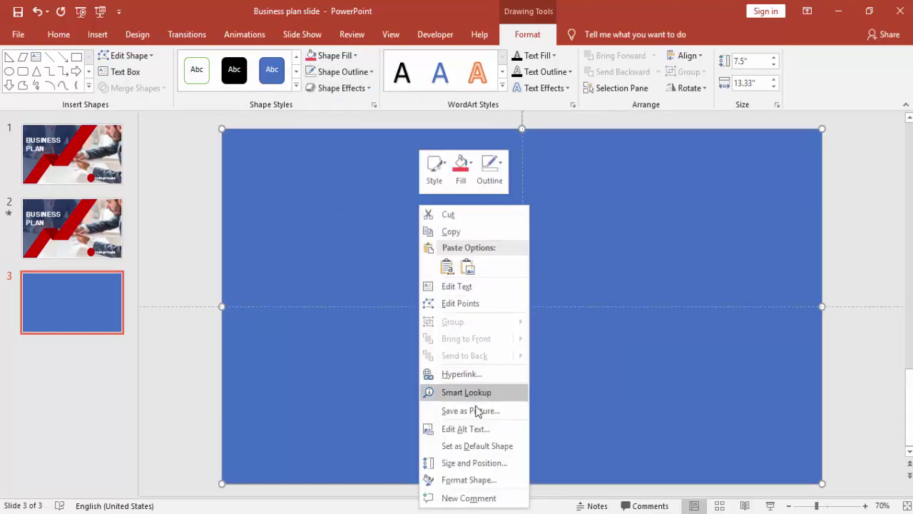
click(484, 479)
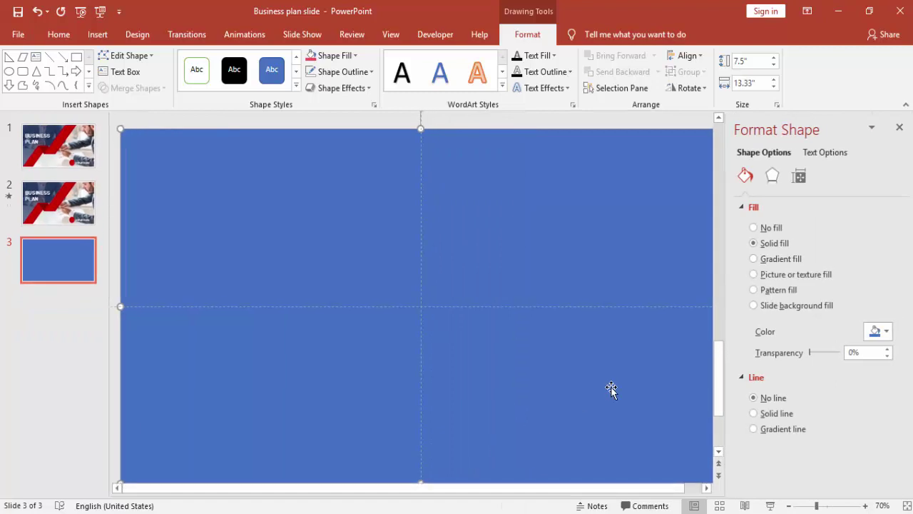
click(791, 275)
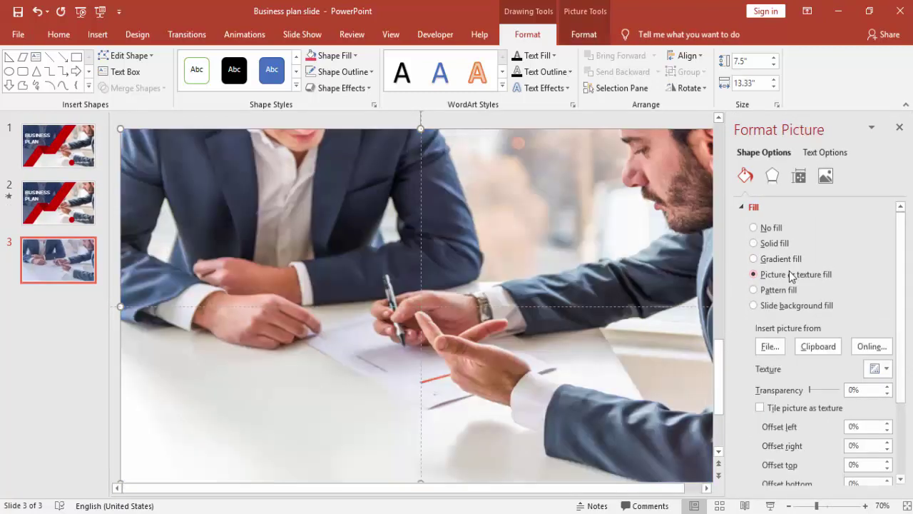
click(769, 346)
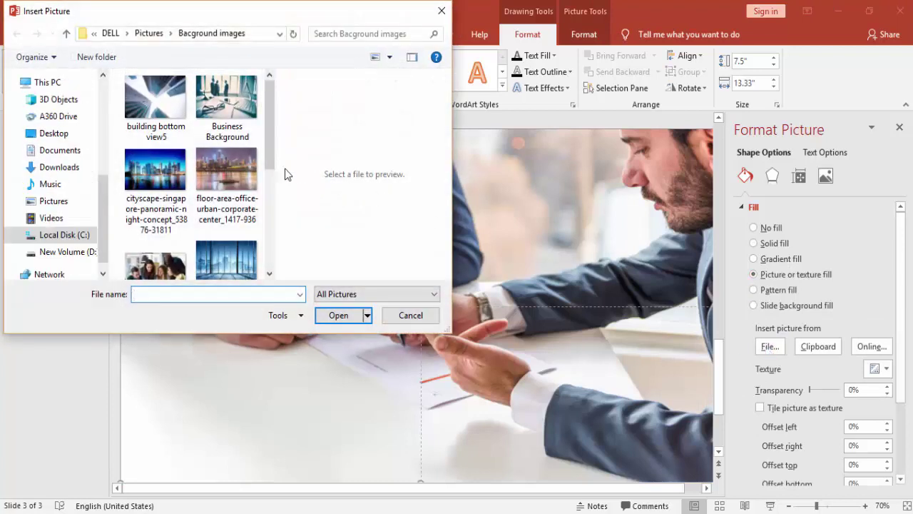
click(224, 178)
click(338, 317)
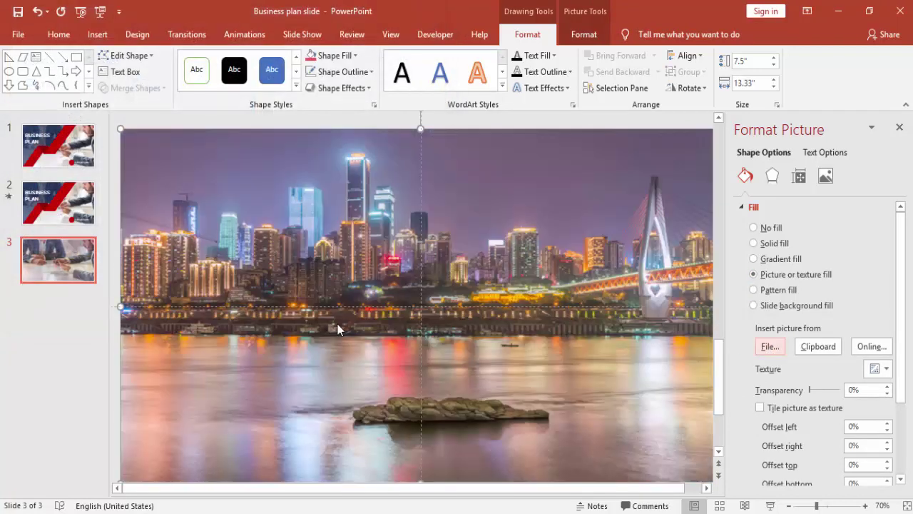
Replace the rectangle's fill with the two-businessmen photo
click(777, 354)
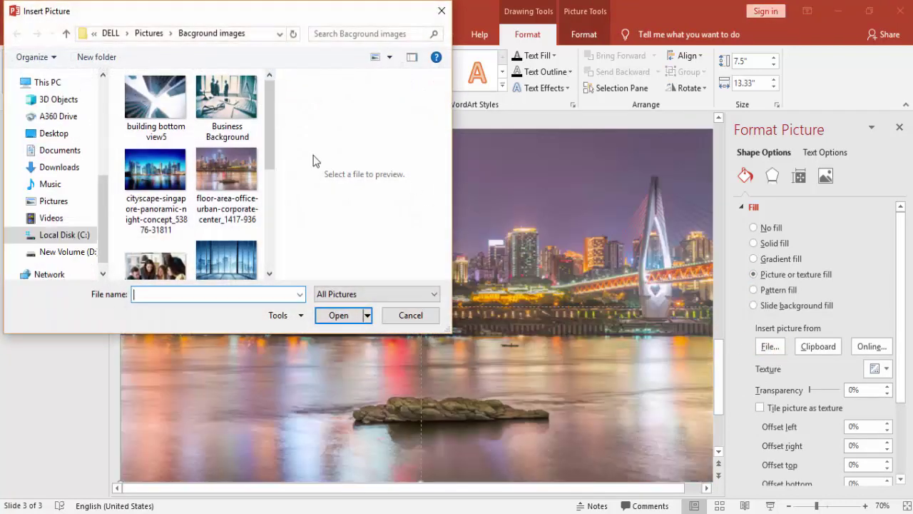
scroll(267, 174, down, 3)
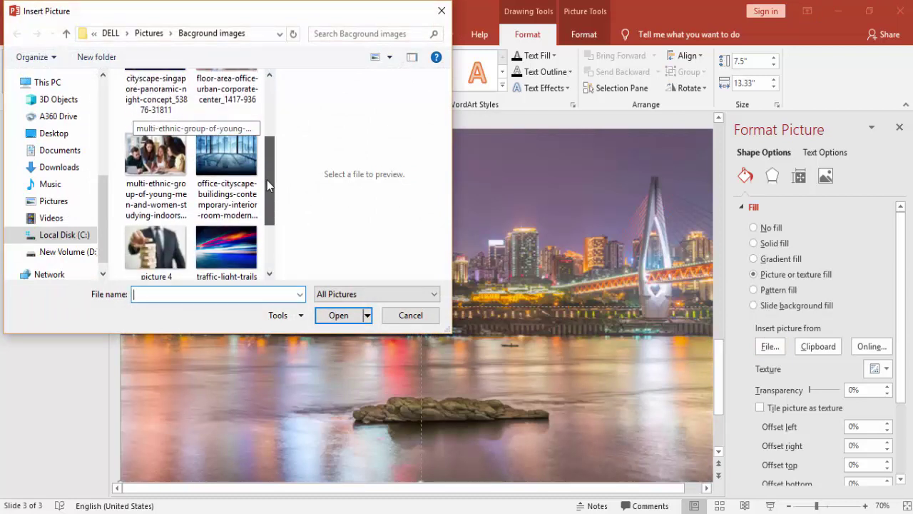
drag(267, 183, 171, 220)
click(172, 221)
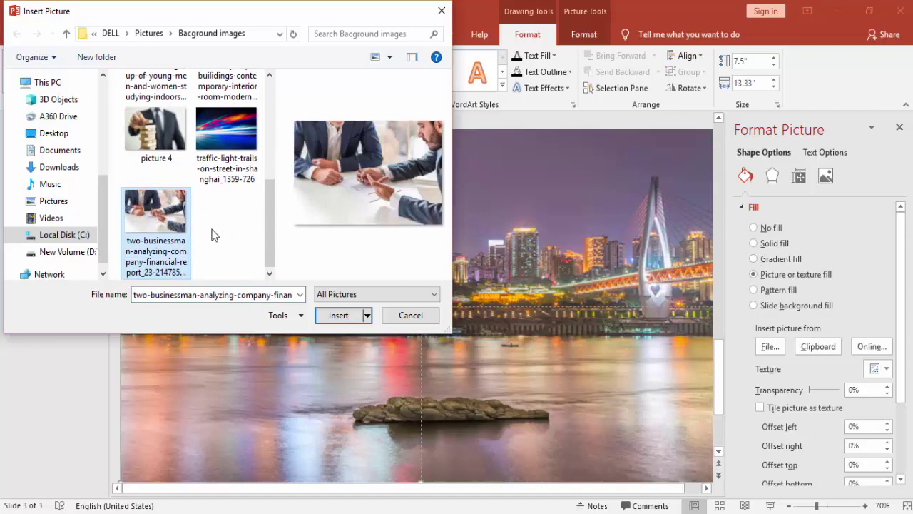
click(338, 315)
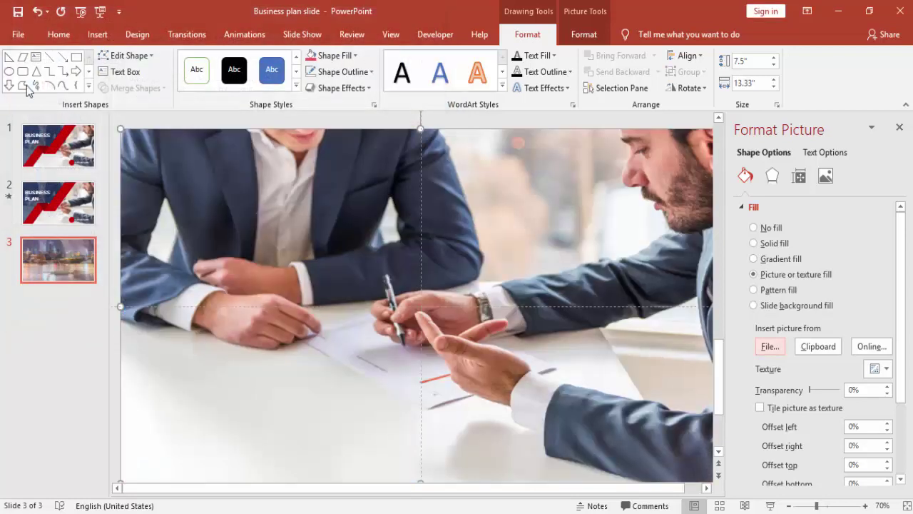
click(789, 507)
click(588, 129)
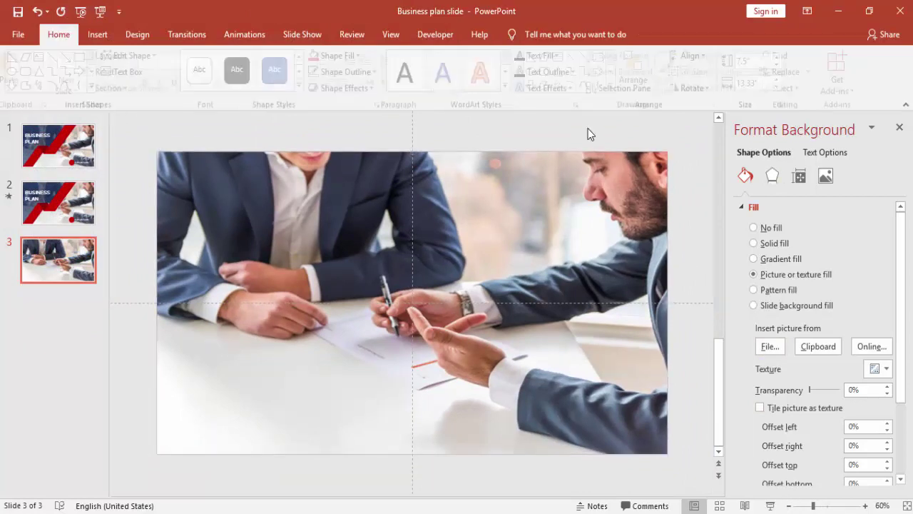
Draw a rectangle over the slide's lower-left quarter and set it to No Outline
click(97, 35)
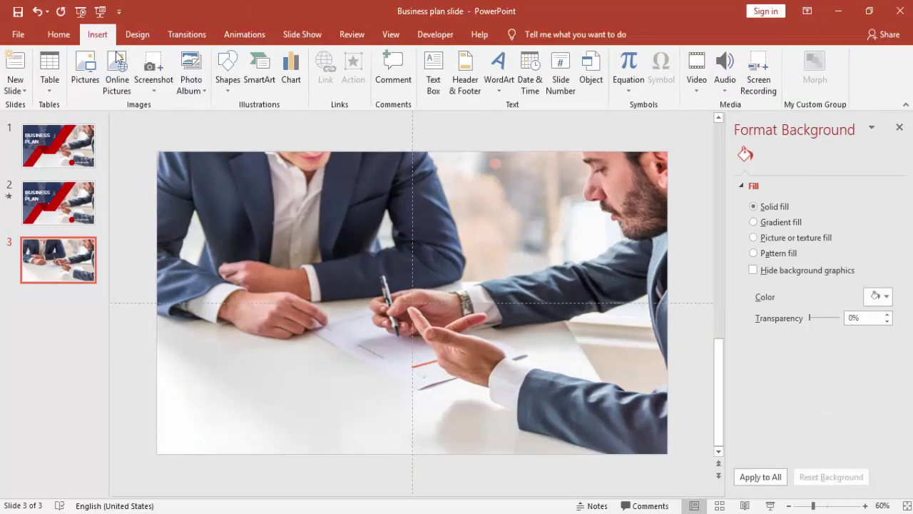
click(227, 77)
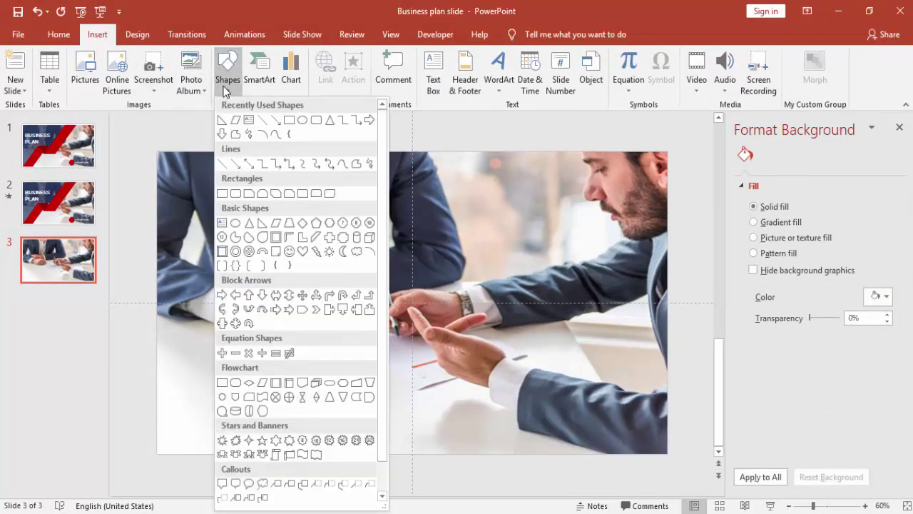
click(222, 193)
drag(156, 303, 414, 454)
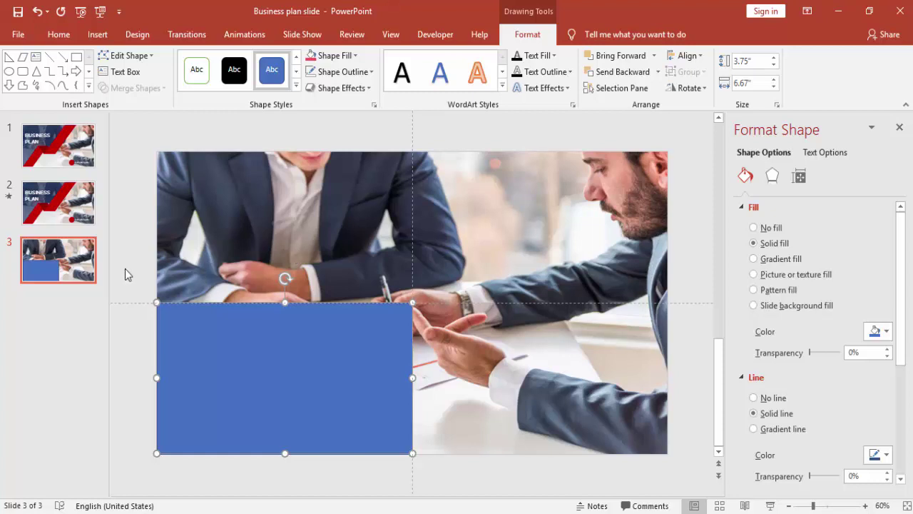
click(339, 74)
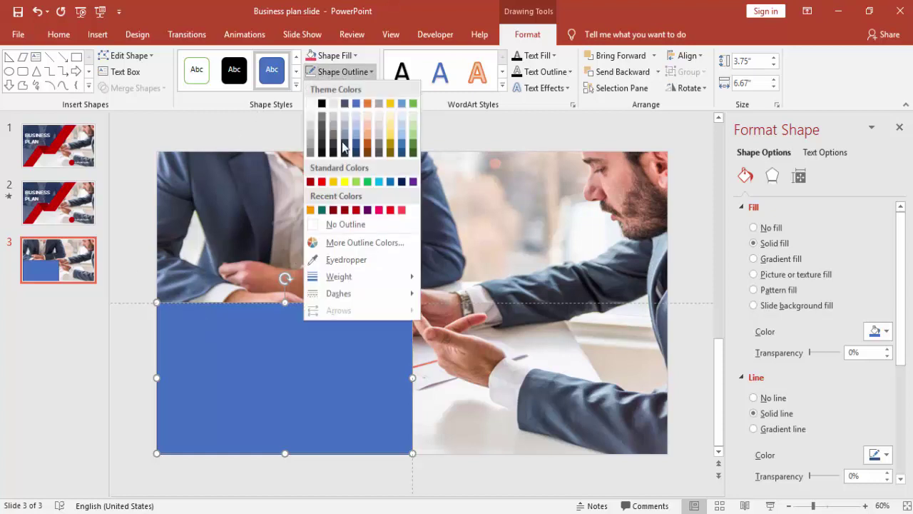
click(347, 226)
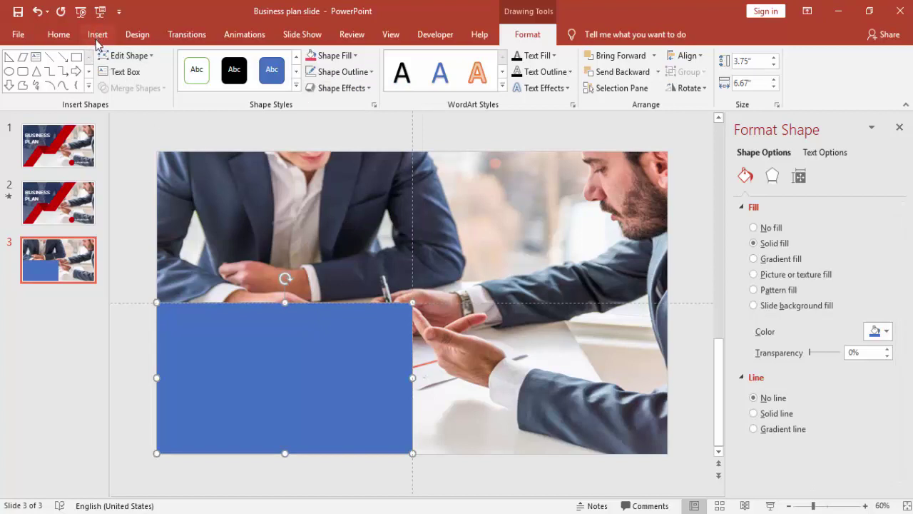
click(98, 38)
click(219, 92)
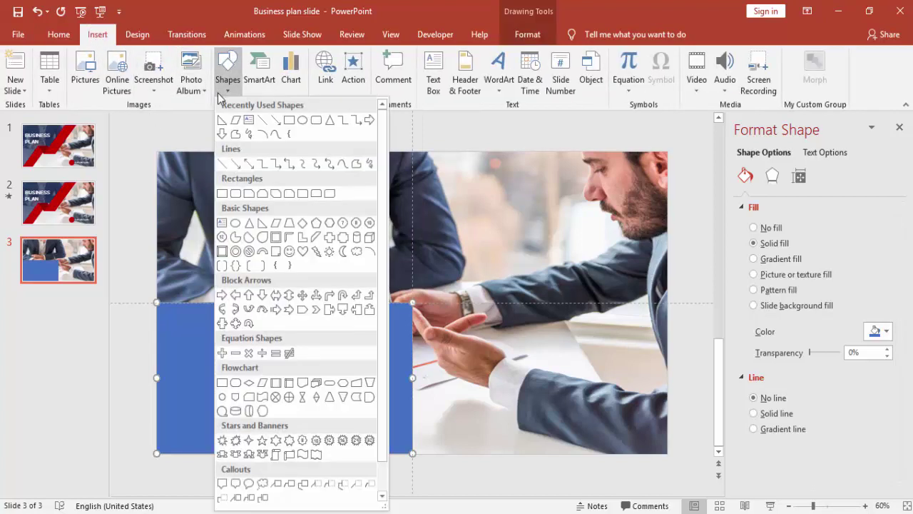
Draw an outline-free red right triangle on the rectangle's left part and flip it vertically
click(262, 224)
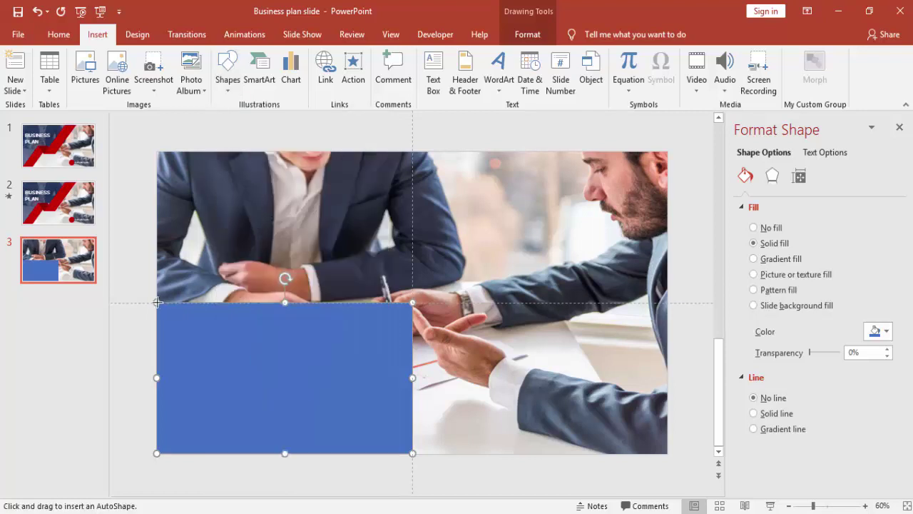
drag(157, 301, 270, 454)
click(345, 72)
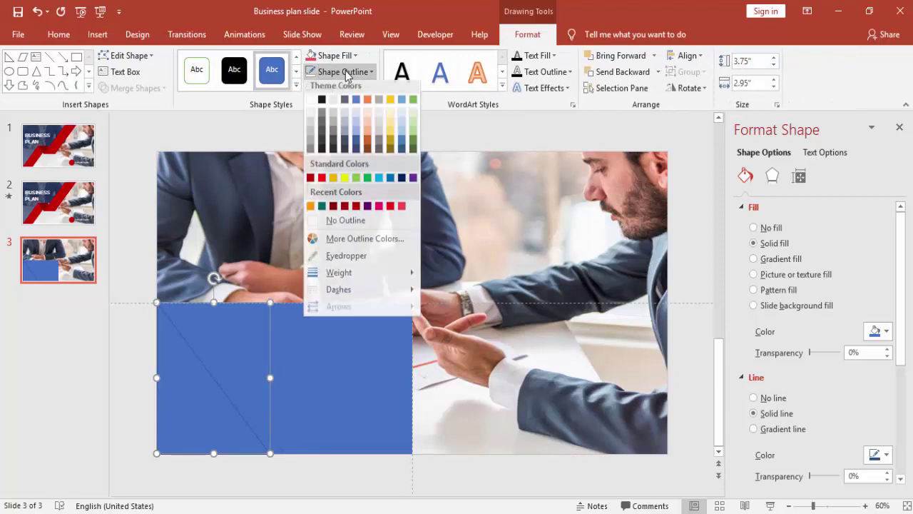
click(345, 226)
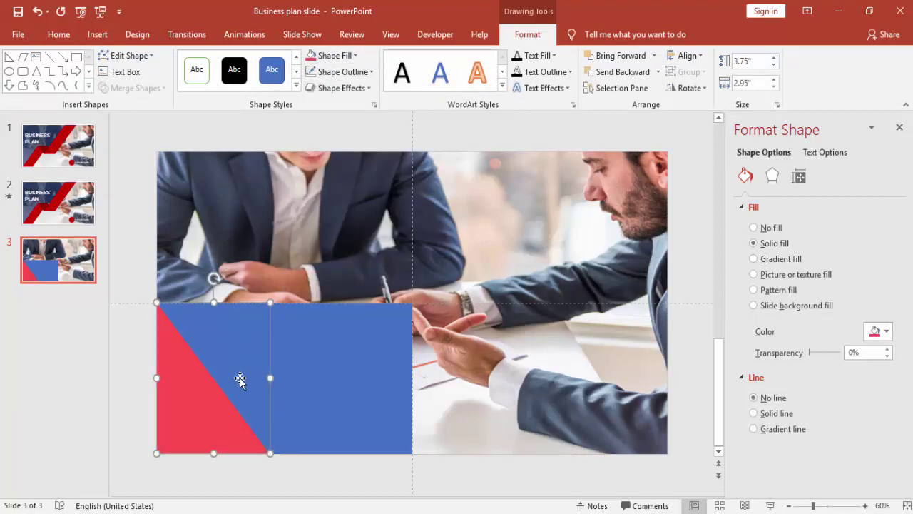
click(686, 88)
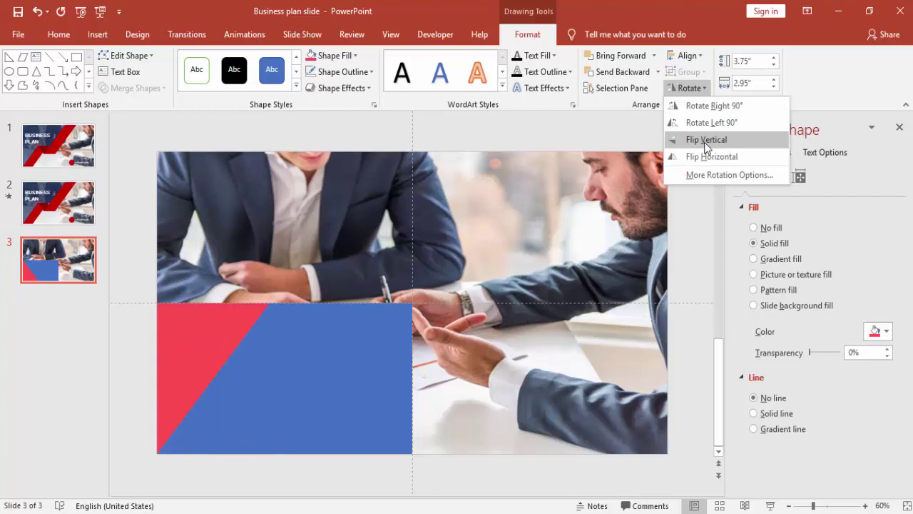
click(704, 141)
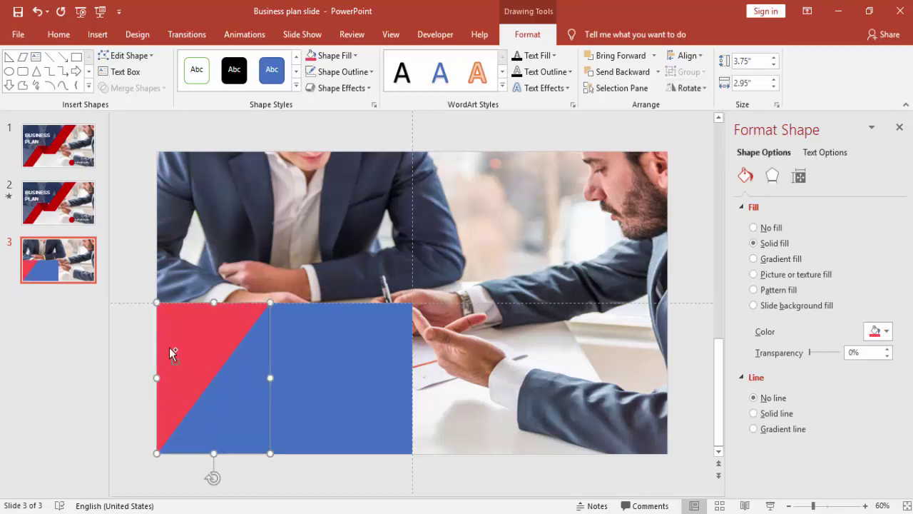
Copy the triangle to the right and flip the copy horizontally and vertically
drag(217, 347, 356, 336)
click(685, 89)
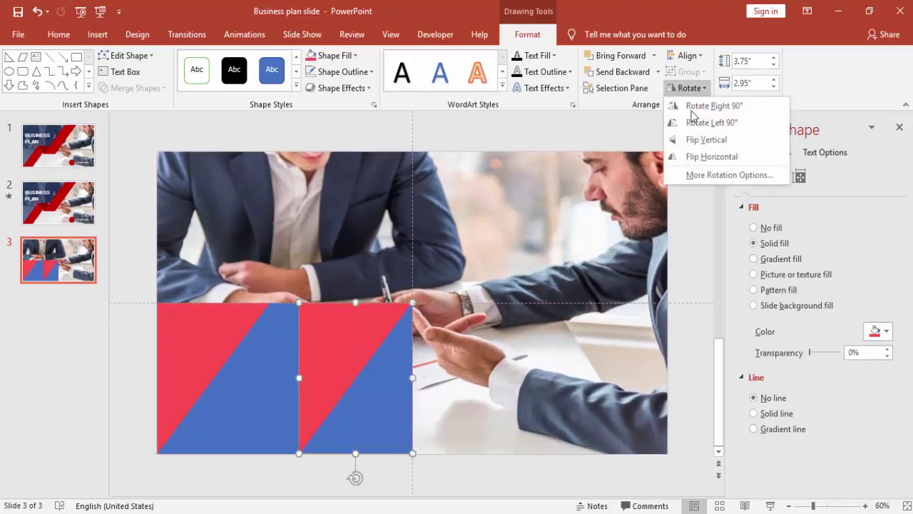
click(714, 156)
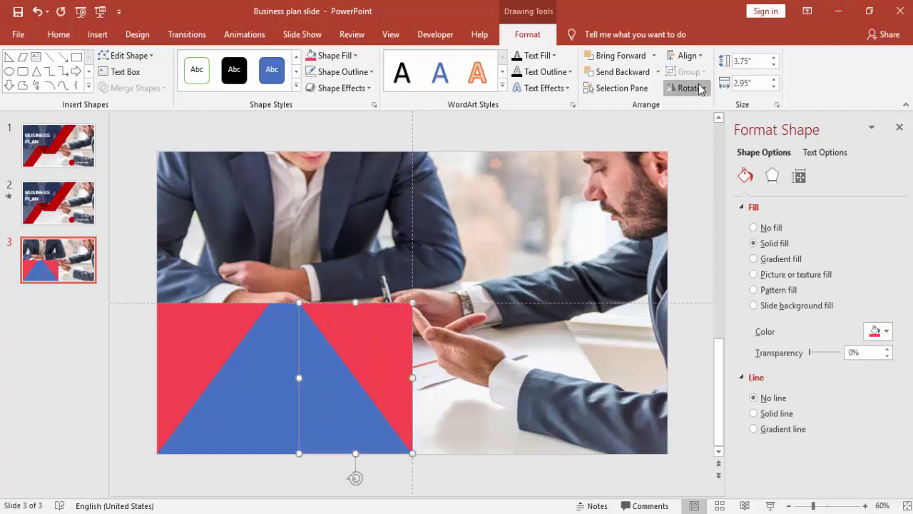
click(687, 88)
click(703, 141)
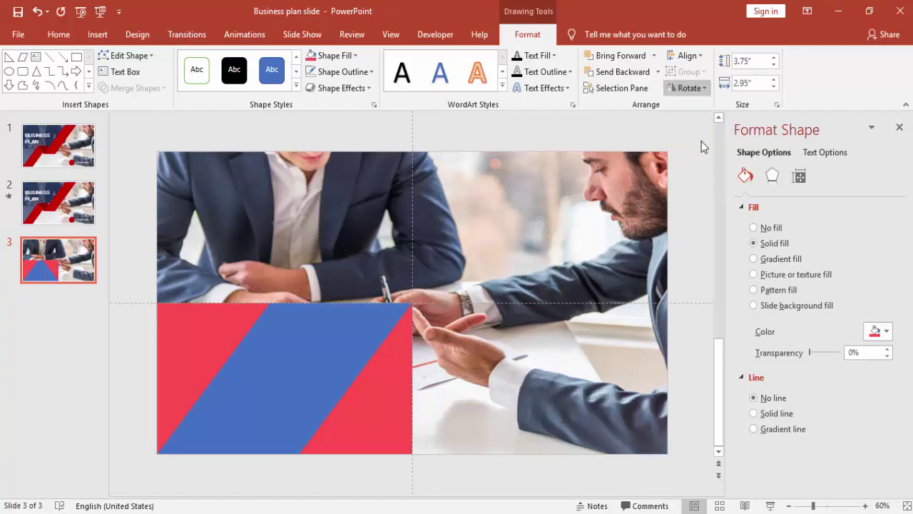
Widen the red triangle to both the left and the right
drag(299, 378, 158, 378)
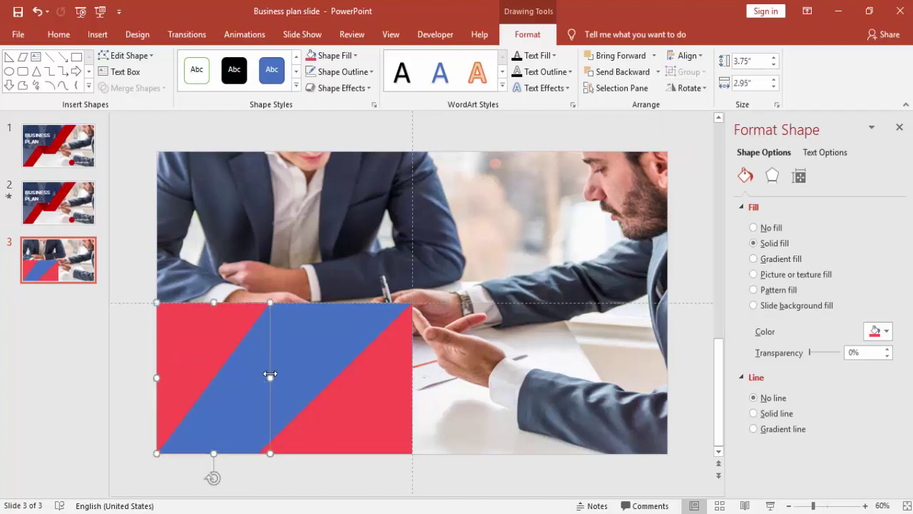
drag(270, 376, 312, 387)
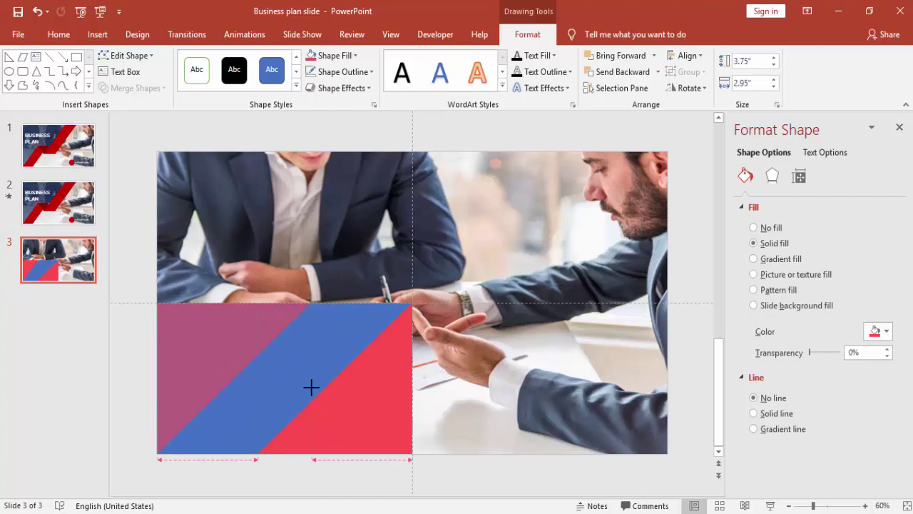
drag(312, 387, 312, 387)
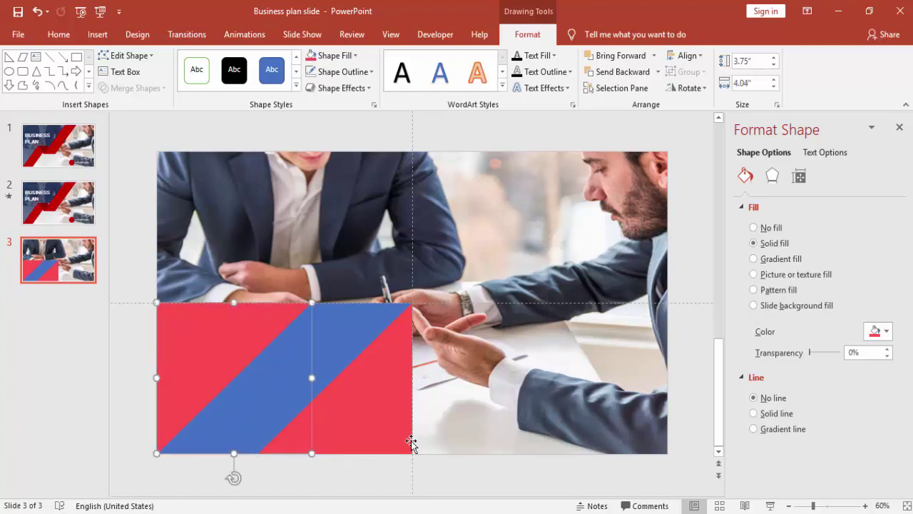
click(379, 482)
Subtract both red triangles from the blue rectangle with Merge Shapes
click(312, 355)
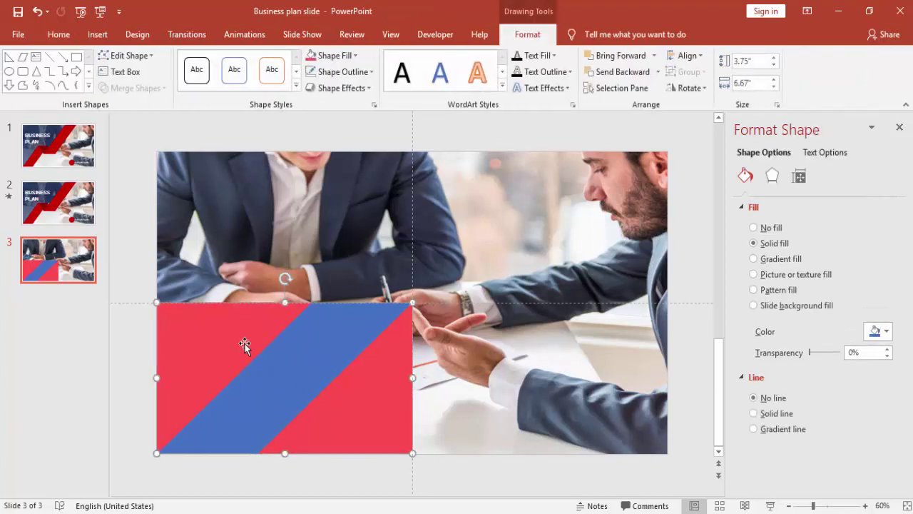
shift+click(225, 341)
shift+click(371, 407)
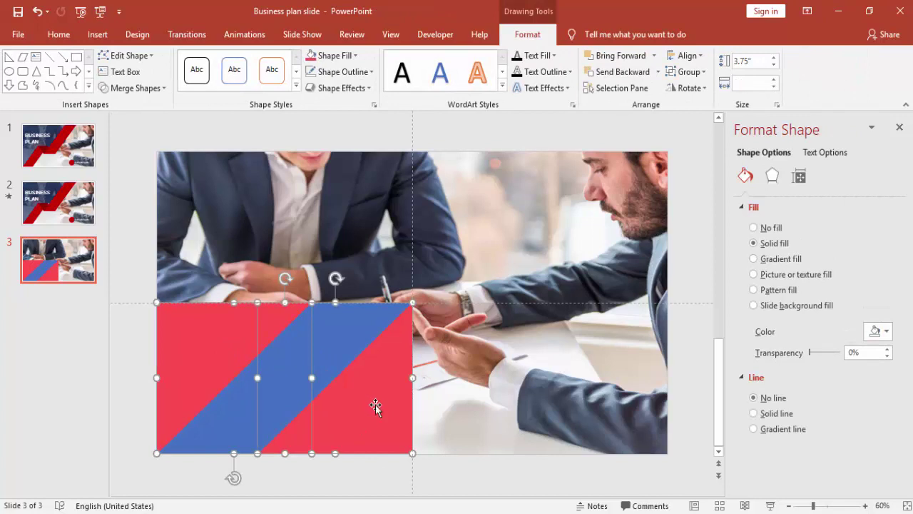
click(164, 94)
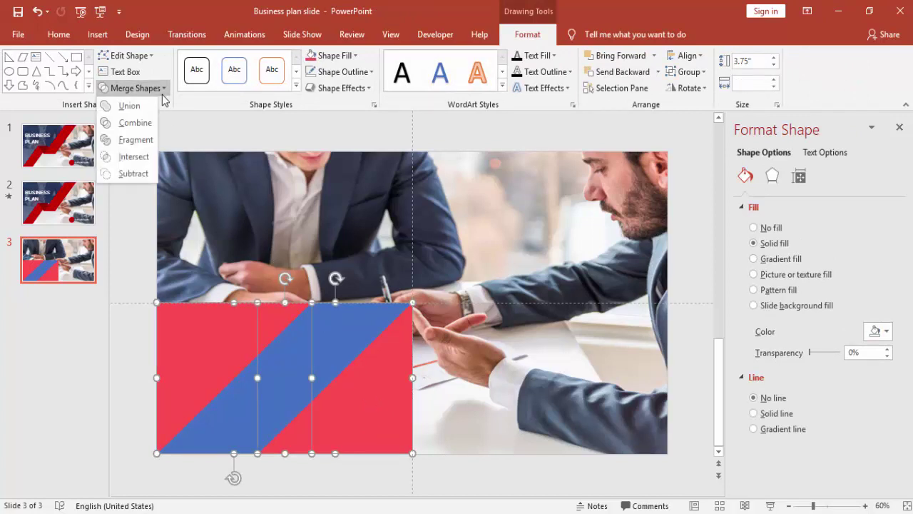
click(139, 174)
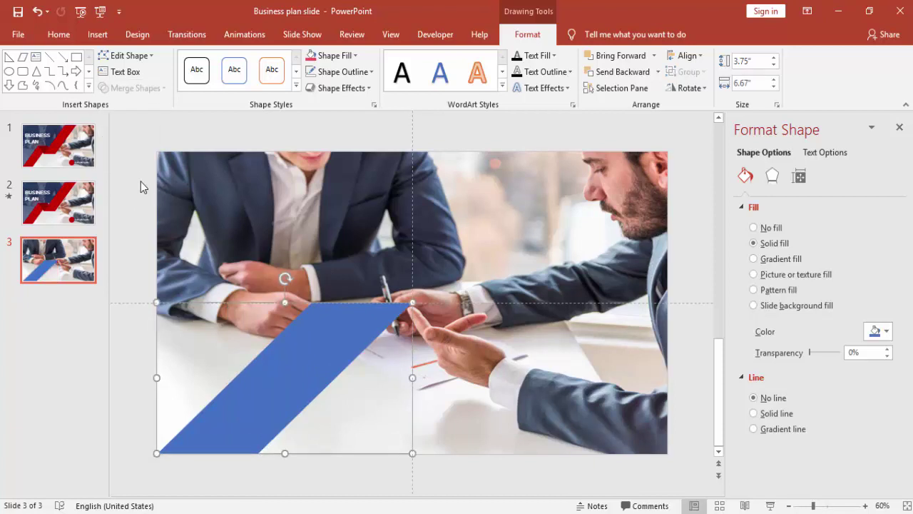
click(140, 183)
Draw a rectangle over the slide's top-right half and set it to No Outline
click(97, 35)
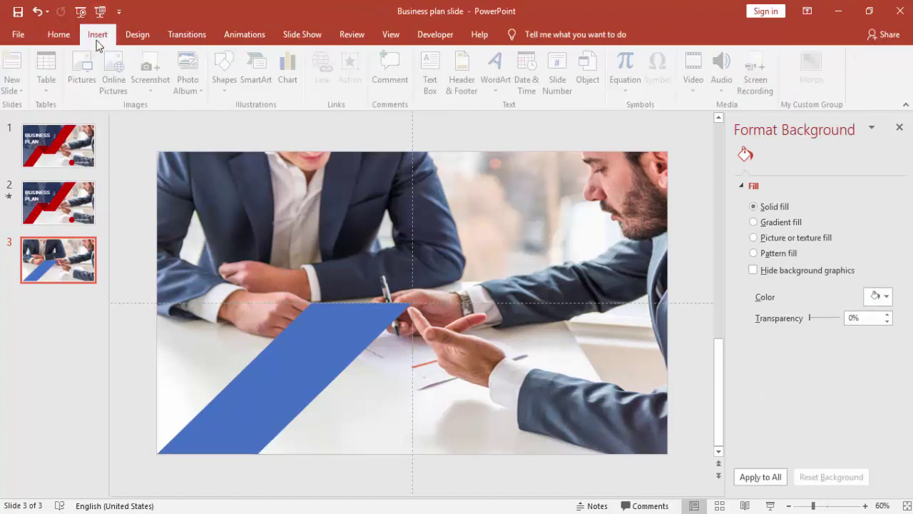
click(227, 78)
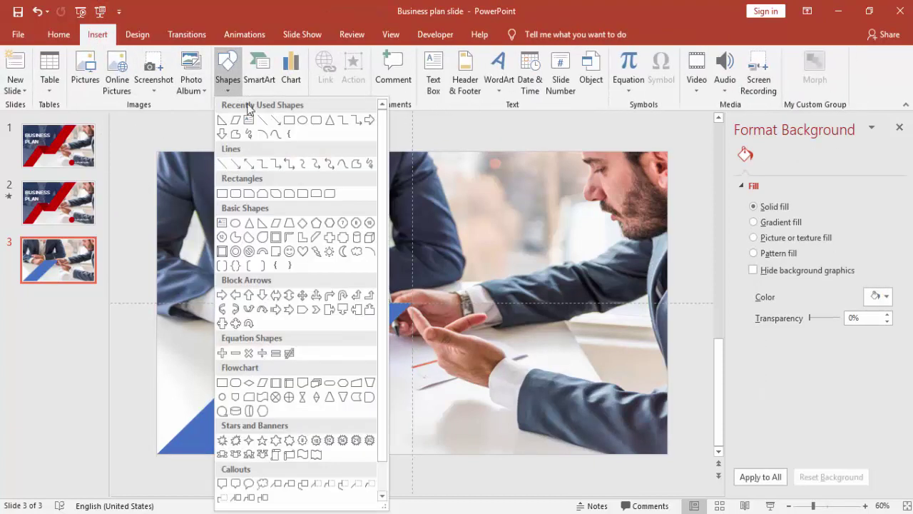
click(289, 120)
drag(411, 151, 665, 364)
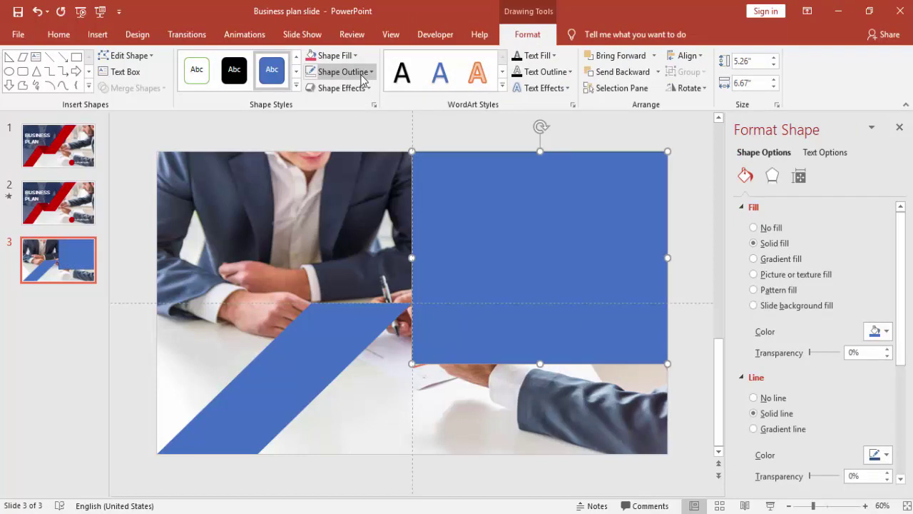
click(360, 71)
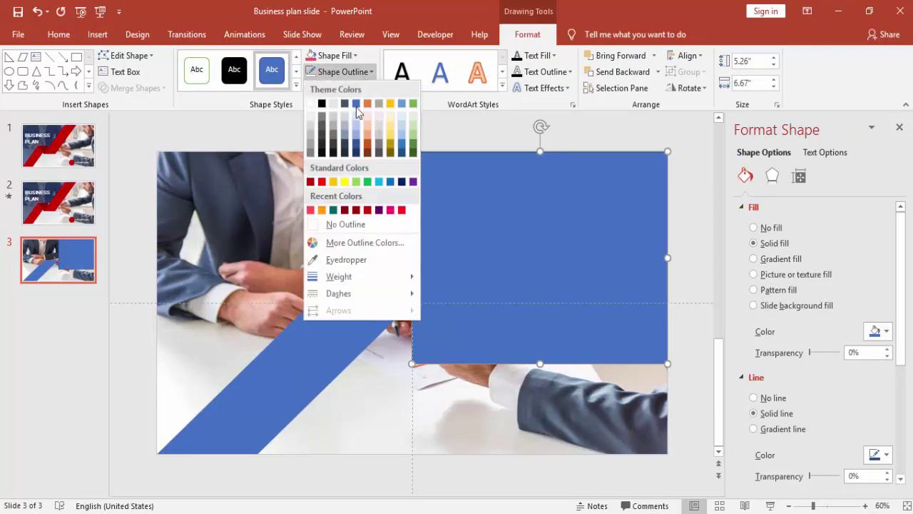
click(354, 225)
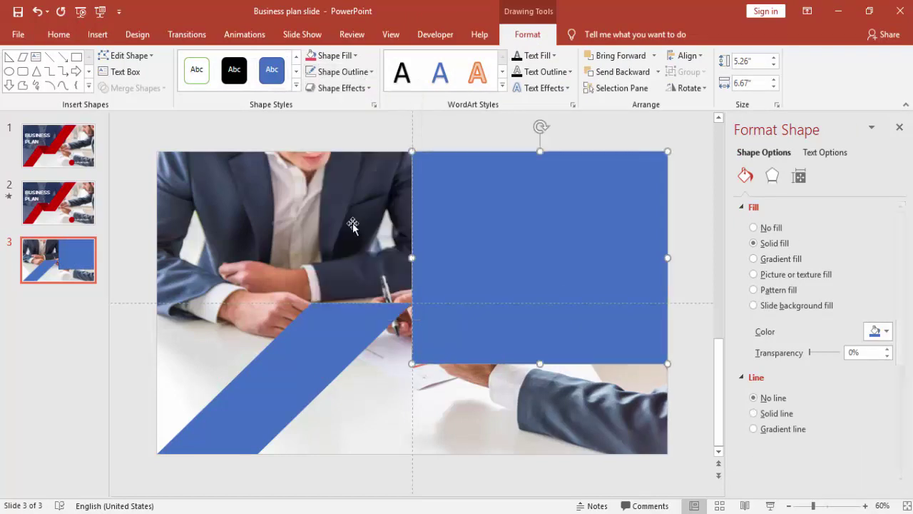
Pick the Right Triangle shape from the Insert shapes gallery
click(98, 34)
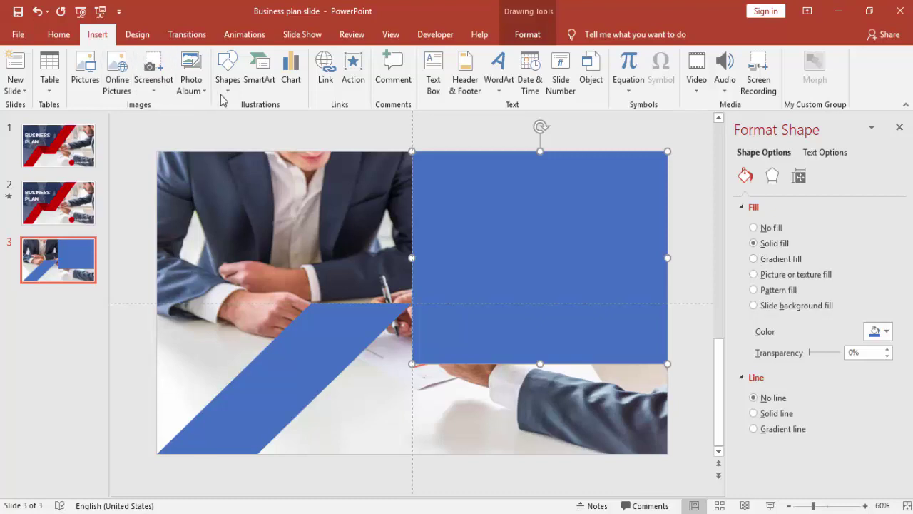
click(227, 79)
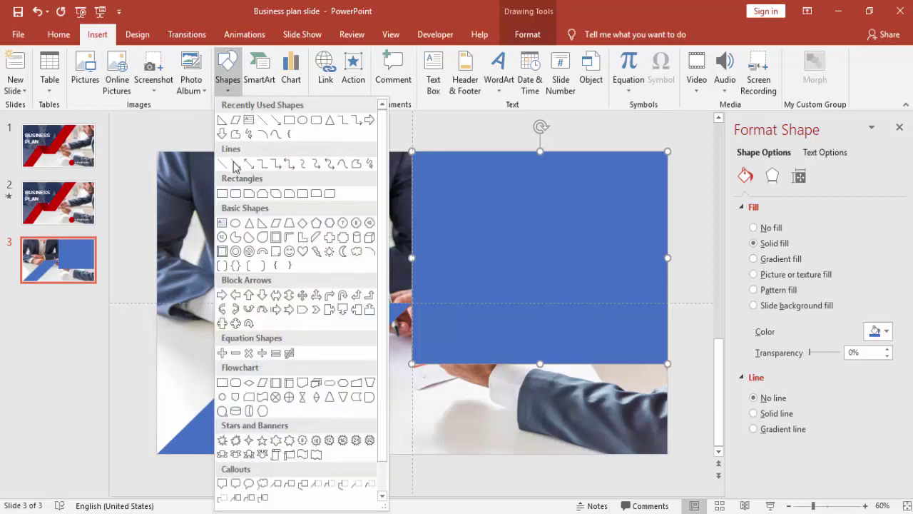
click(262, 223)
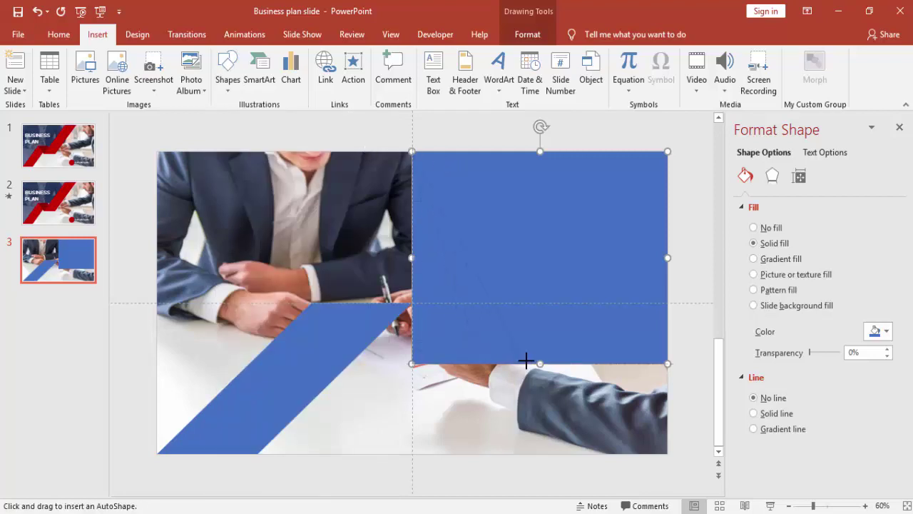
Draw a red, outline-free triangle over the blue rectangle's left part
drag(525, 360, 411, 152)
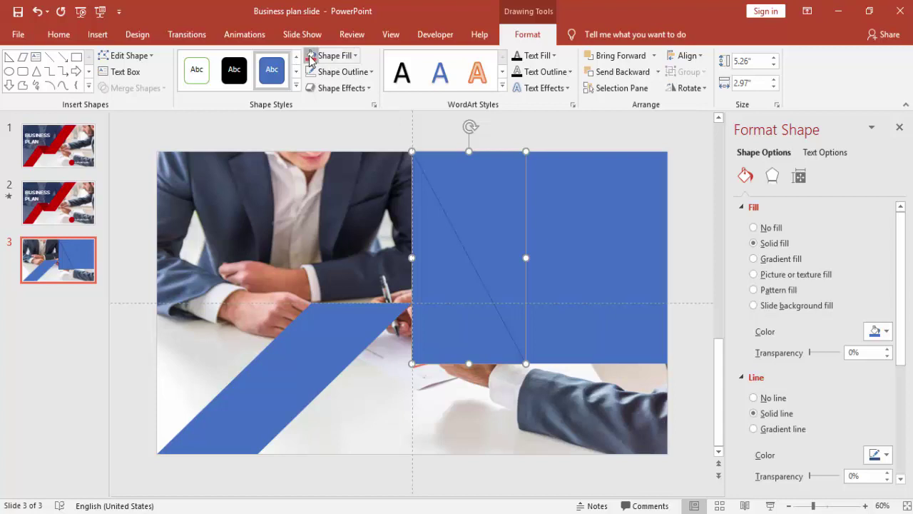
click(311, 56)
click(361, 72)
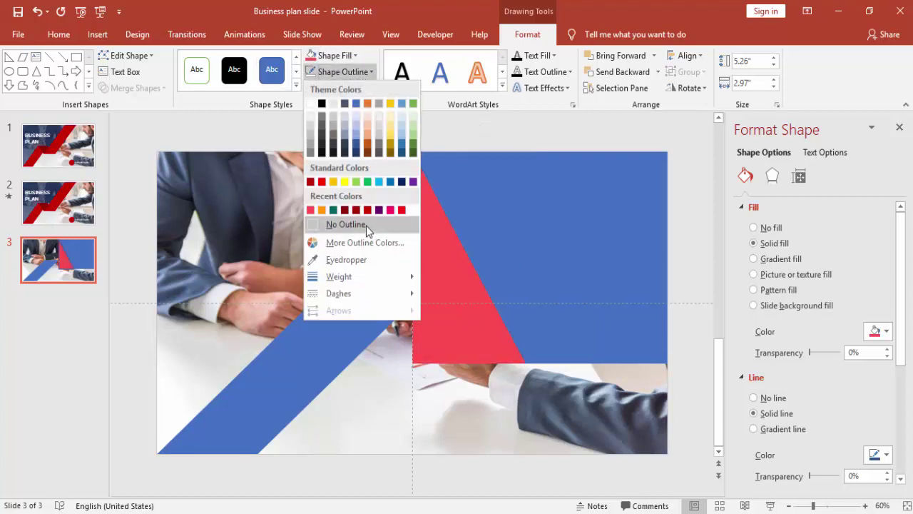
click(346, 225)
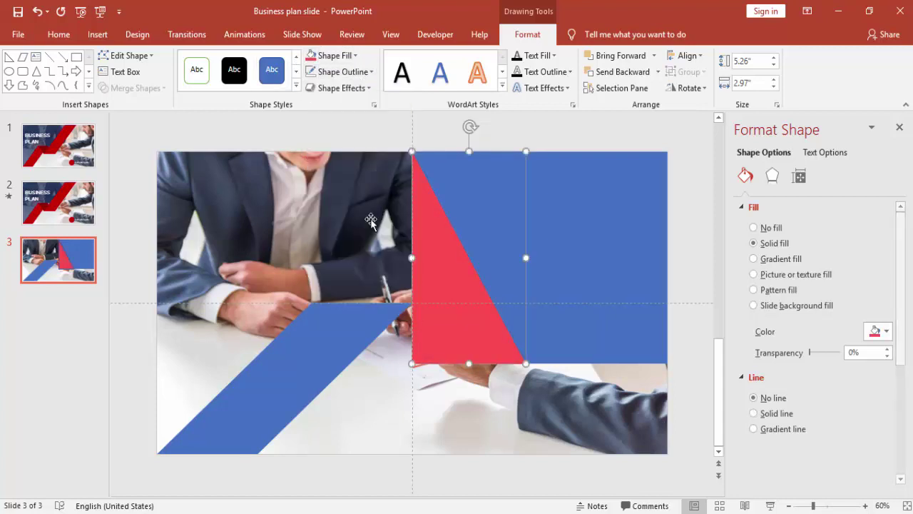
Flip the red triangle vertically, widen it, and place a copy to its right
click(704, 88)
click(705, 146)
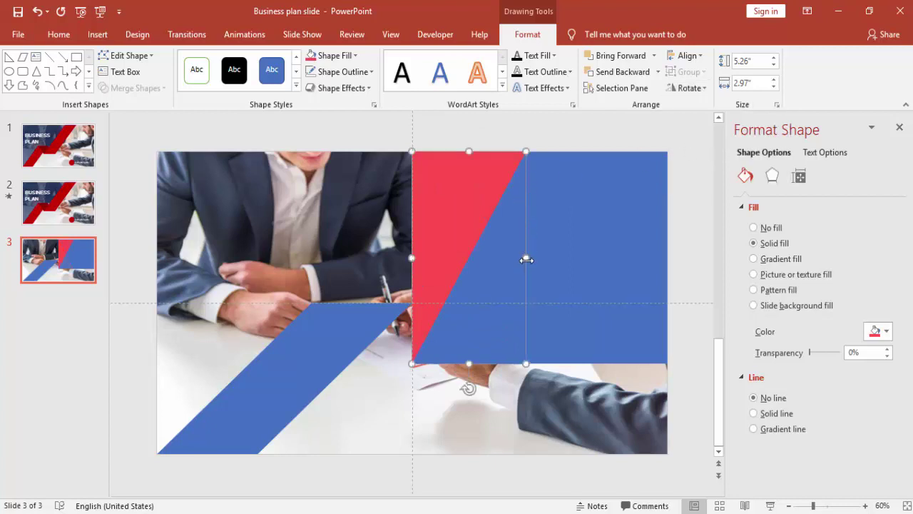
drag(528, 257, 563, 261)
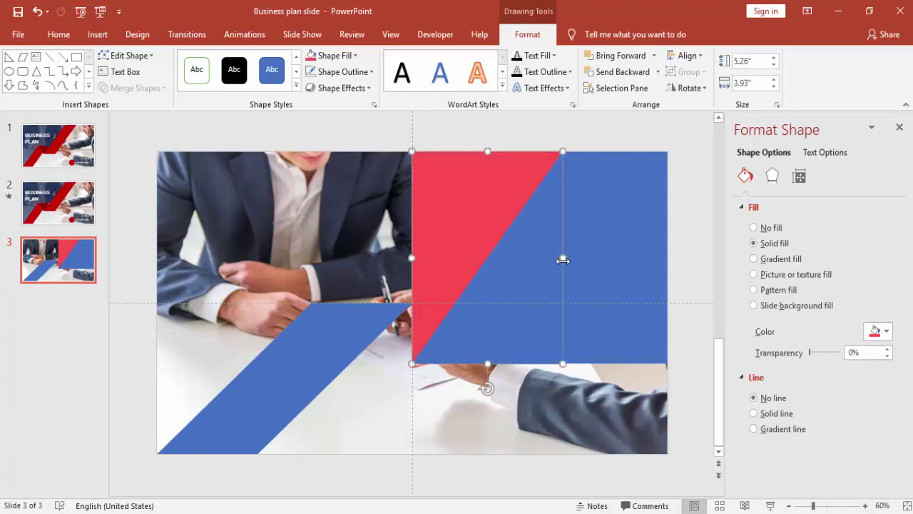
ctrl+drag(497, 213, 603, 205)
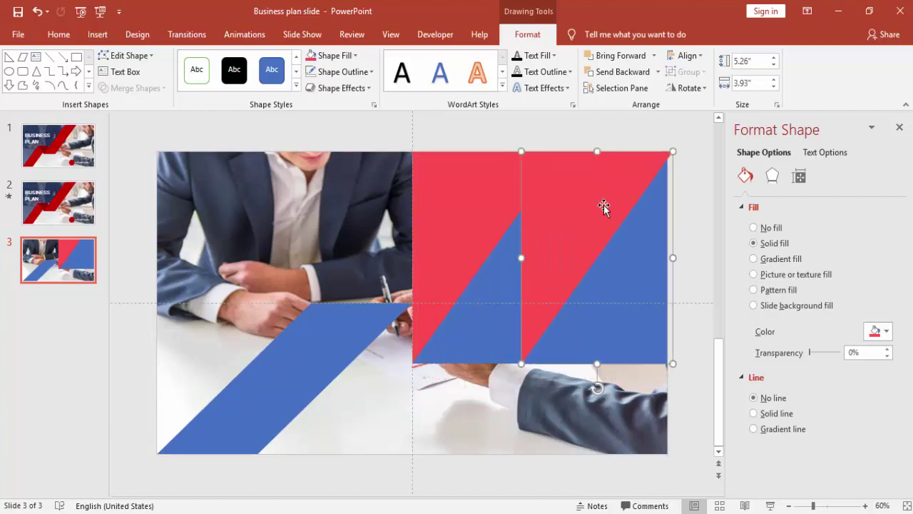
Flip the copied triangle horizontally and vertically, then resize its width
click(690, 88)
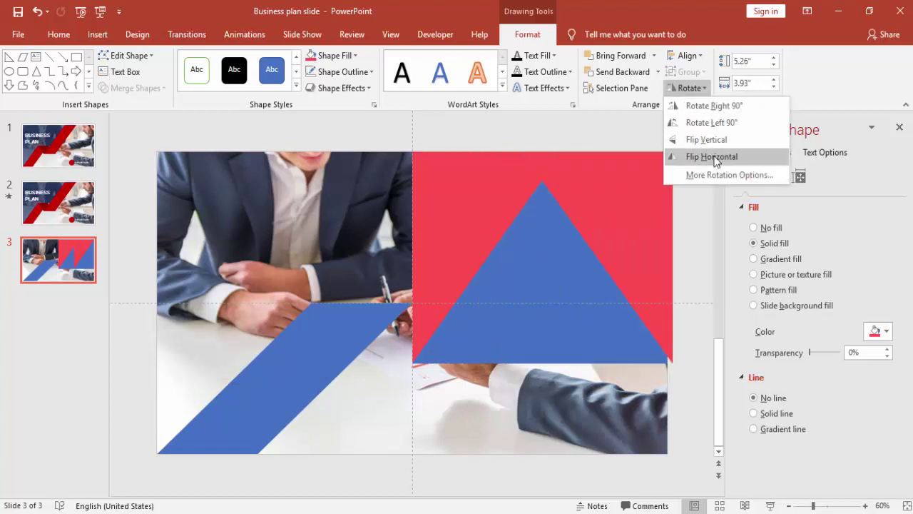
click(716, 158)
click(690, 88)
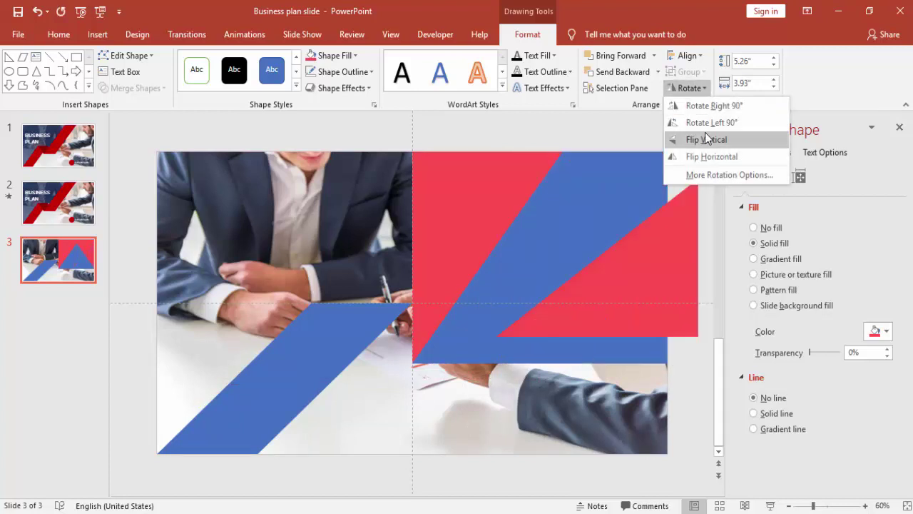
click(705, 140)
click(644, 264)
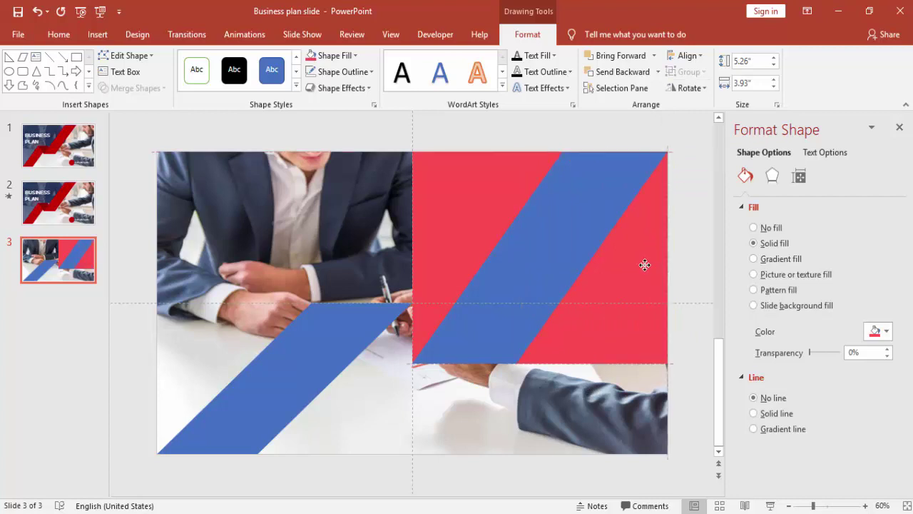
drag(508, 257, 413, 257)
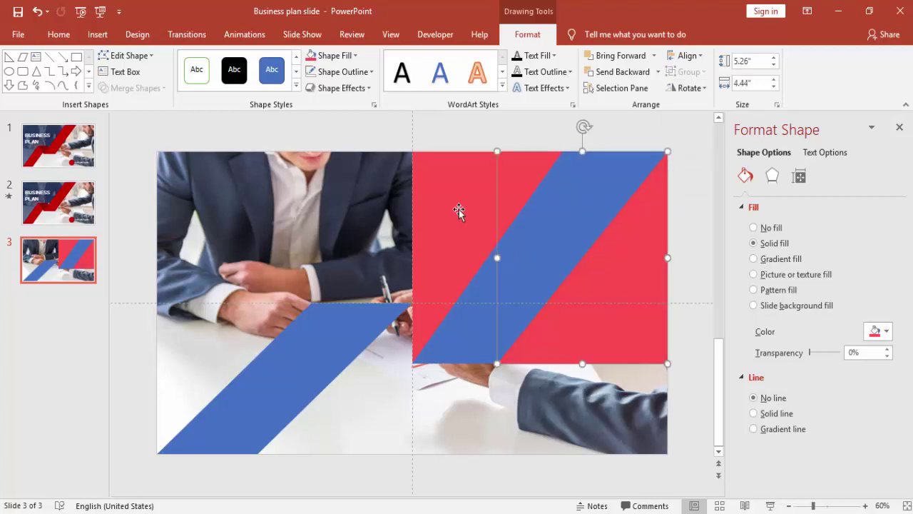
drag(564, 259, 577, 259)
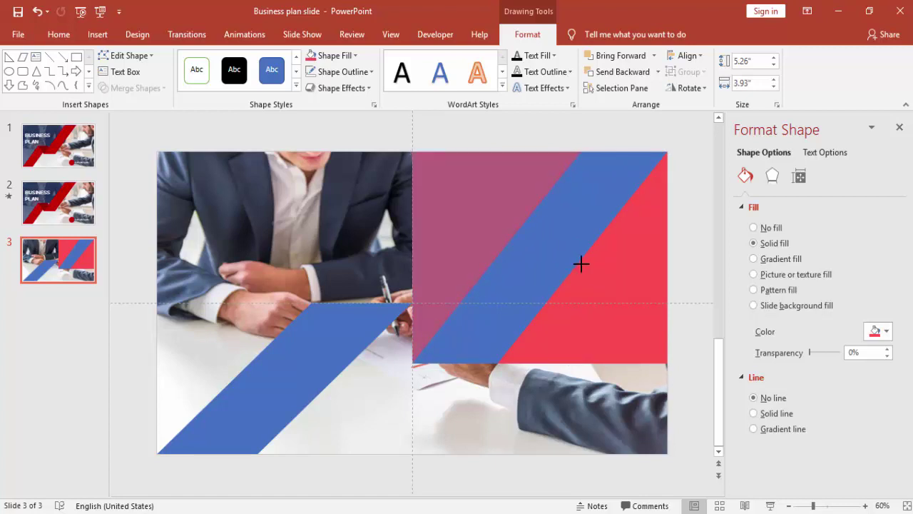
drag(581, 264, 581, 264)
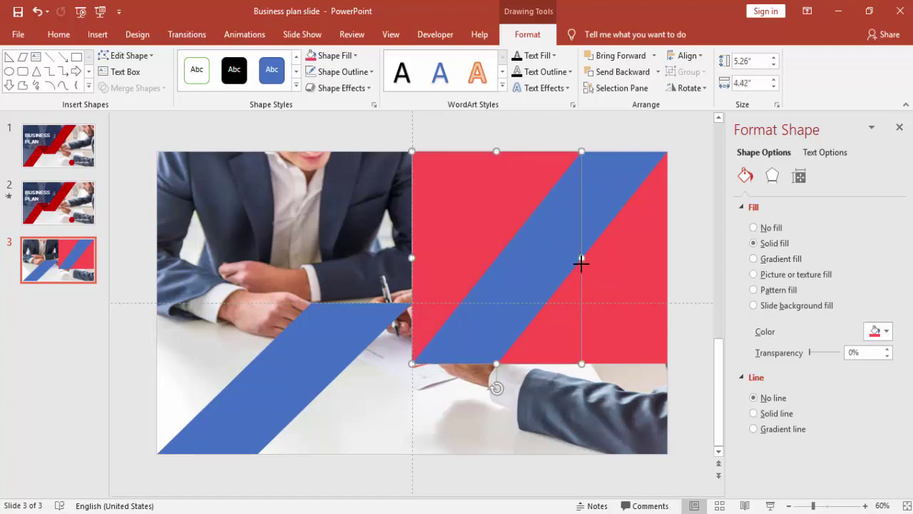
Subtract both red triangles from the blue rectangle and nudge the upper piece left
click(615, 198)
shift+click(623, 239)
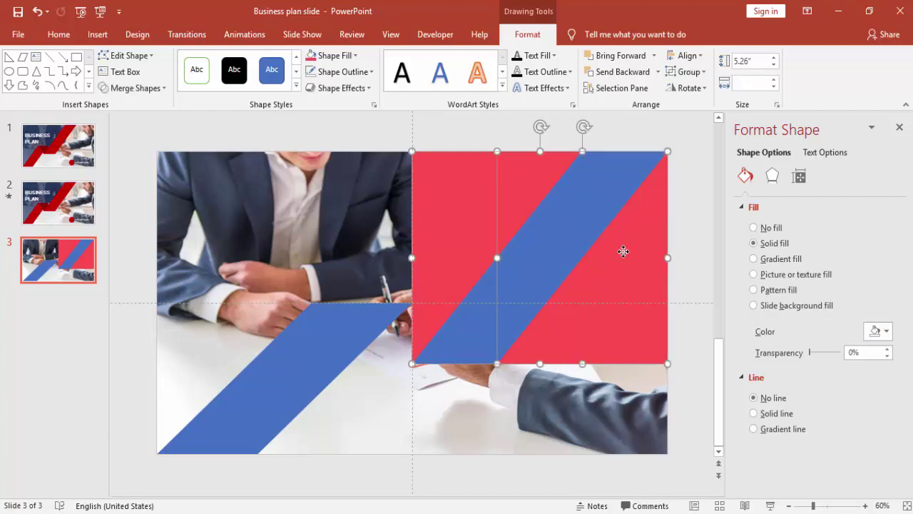
shift+click(479, 207)
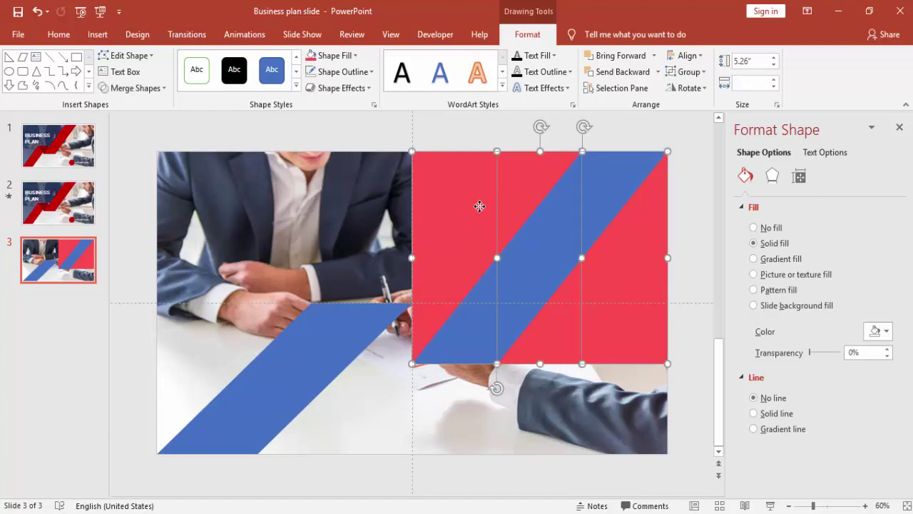
click(148, 91)
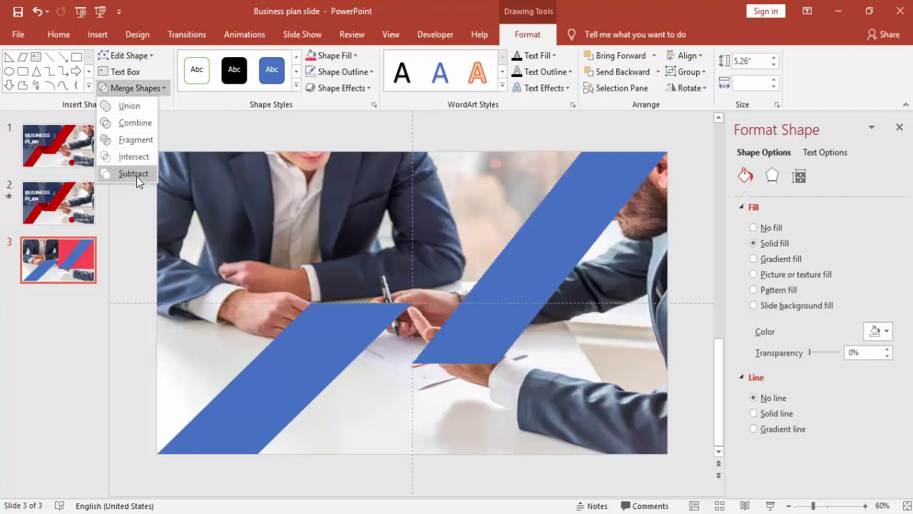
click(134, 173)
drag(585, 226, 549, 225)
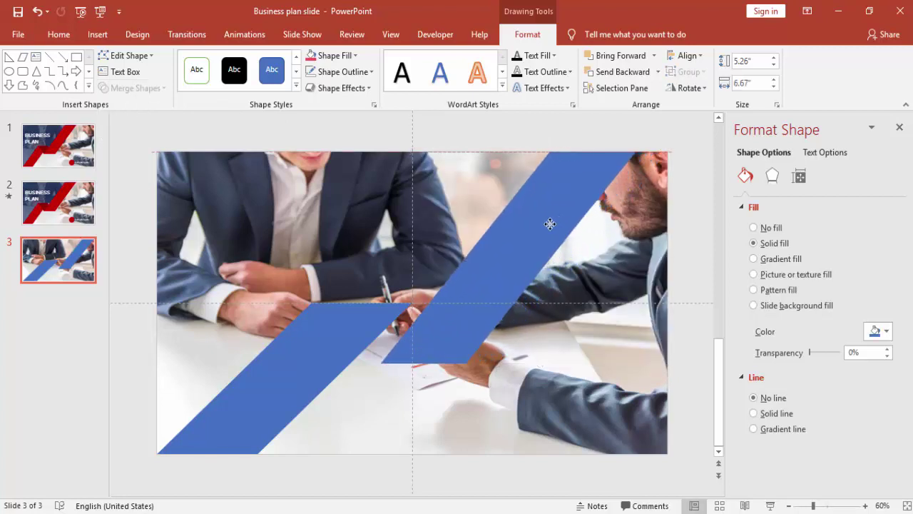
click(363, 129)
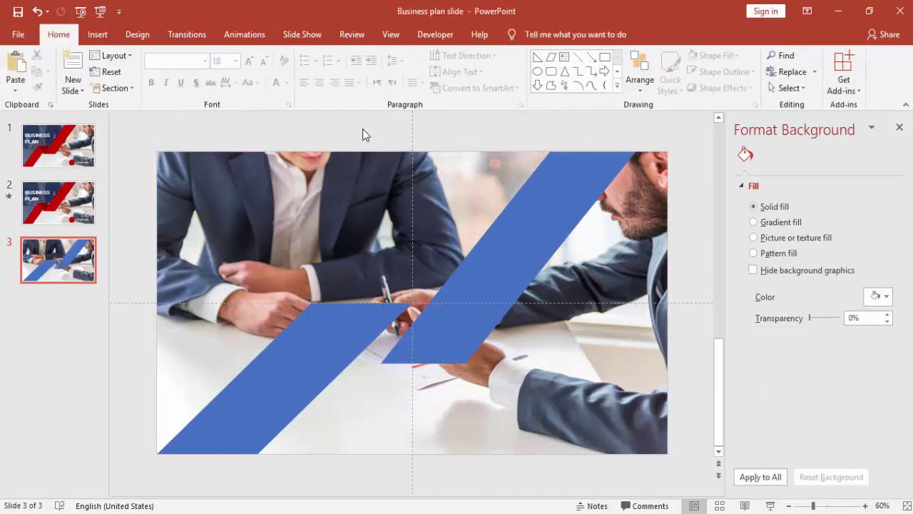
Draw a semi-transparent, outline-free red rectangle across the middle of the blue band
click(96, 33)
click(229, 79)
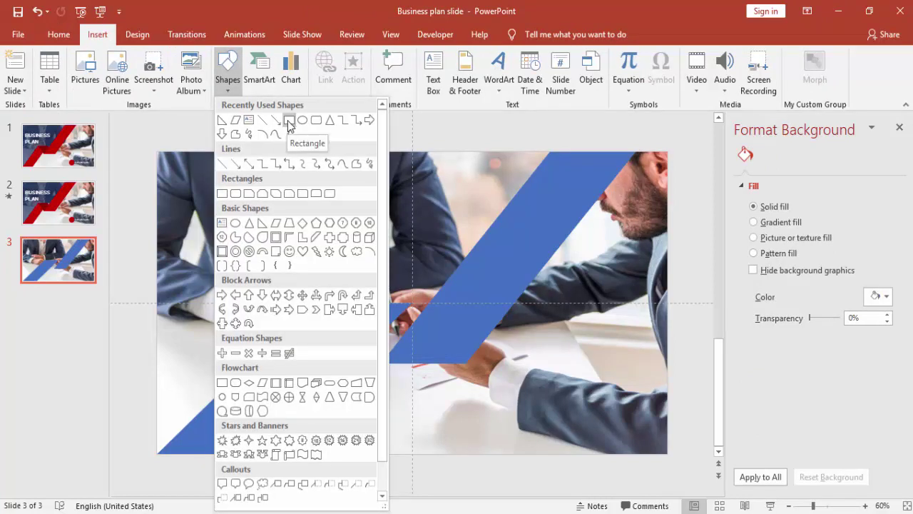
click(289, 121)
drag(314, 304, 466, 364)
click(314, 56)
click(332, 71)
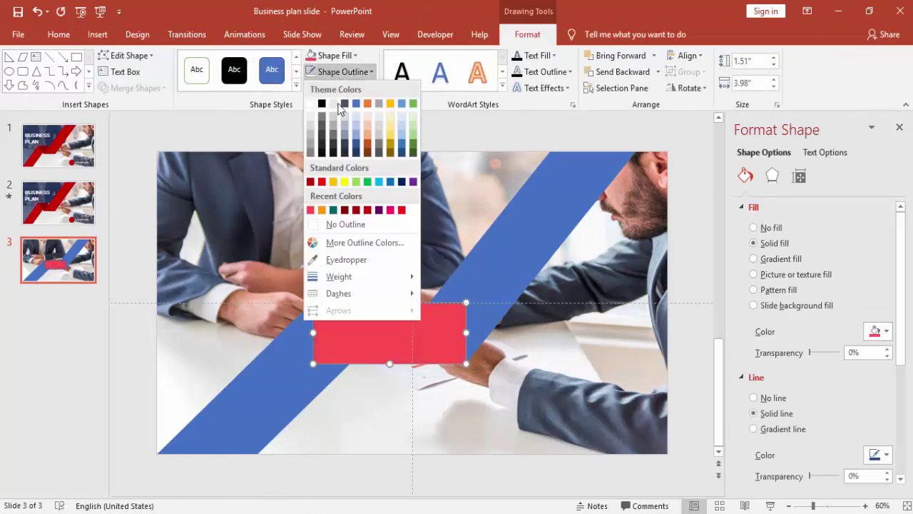
click(357, 224)
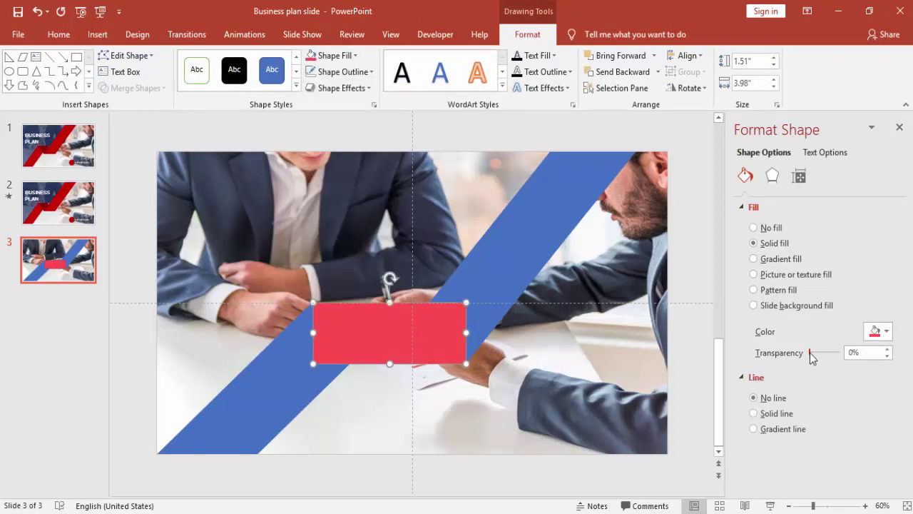
drag(810, 352, 816, 353)
click(523, 407)
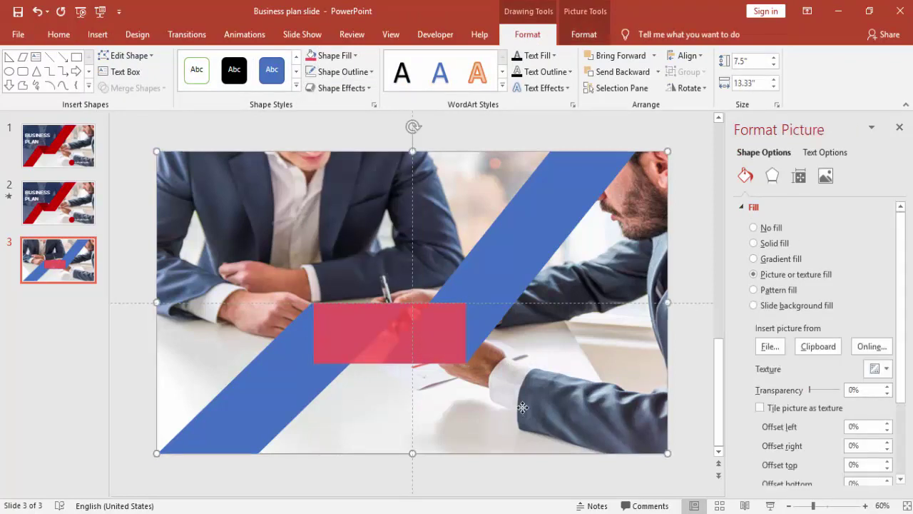
Draw a right triangle at the red bar's left end
click(97, 35)
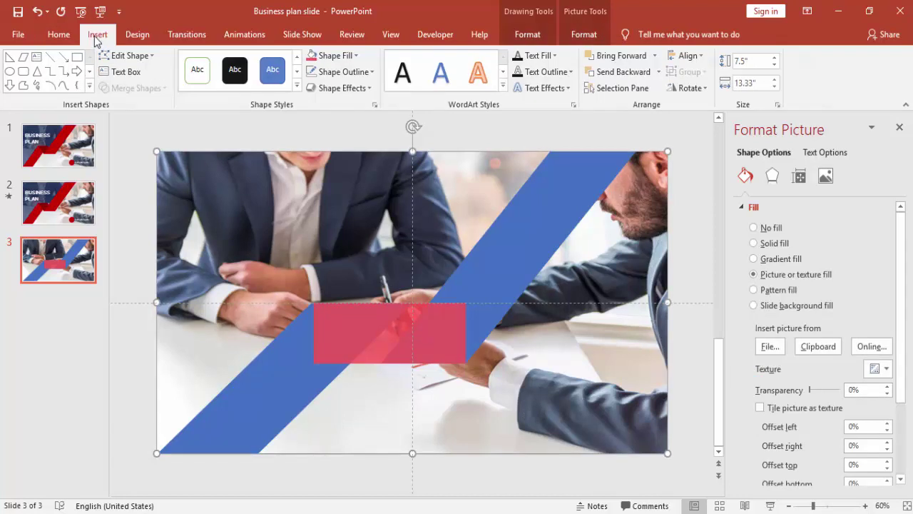
click(231, 90)
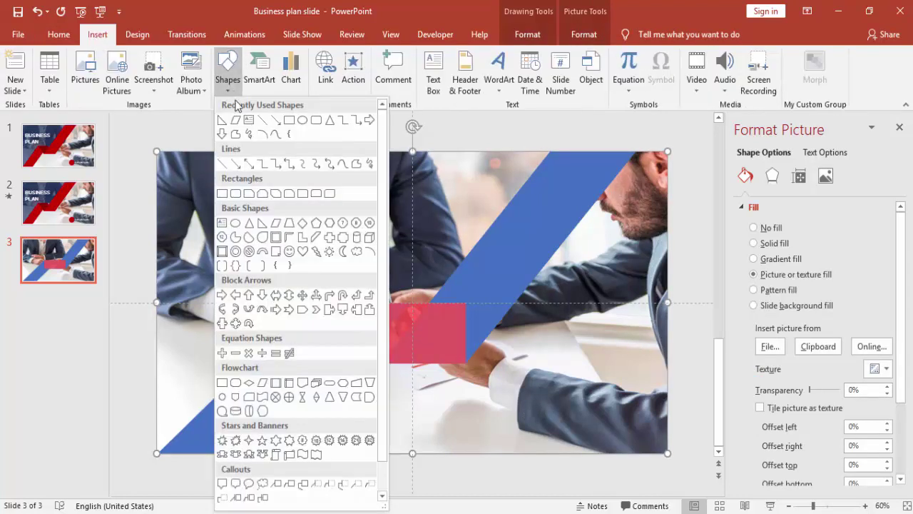
click(248, 222)
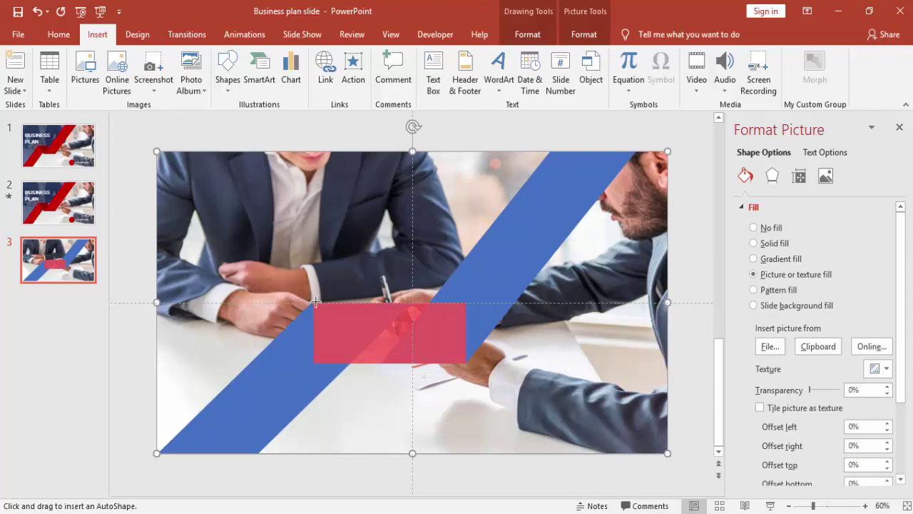
drag(314, 303, 348, 362)
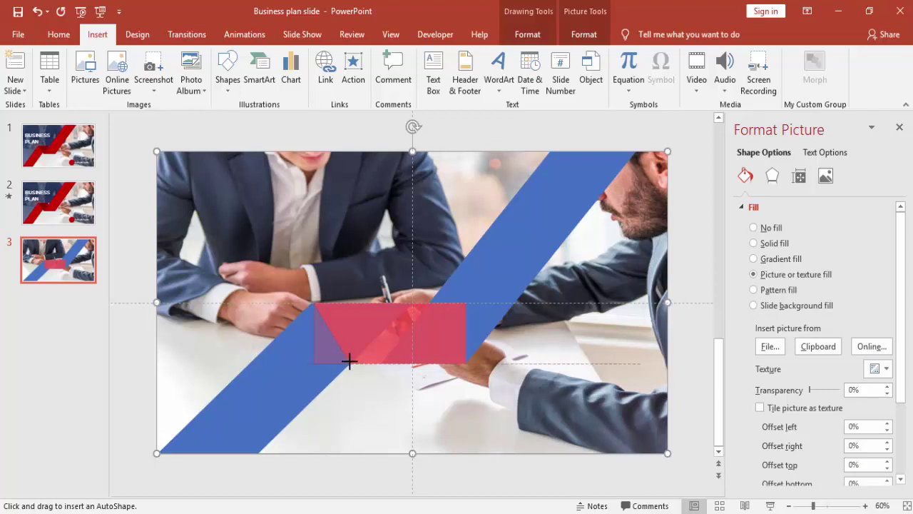
drag(349, 361, 349, 363)
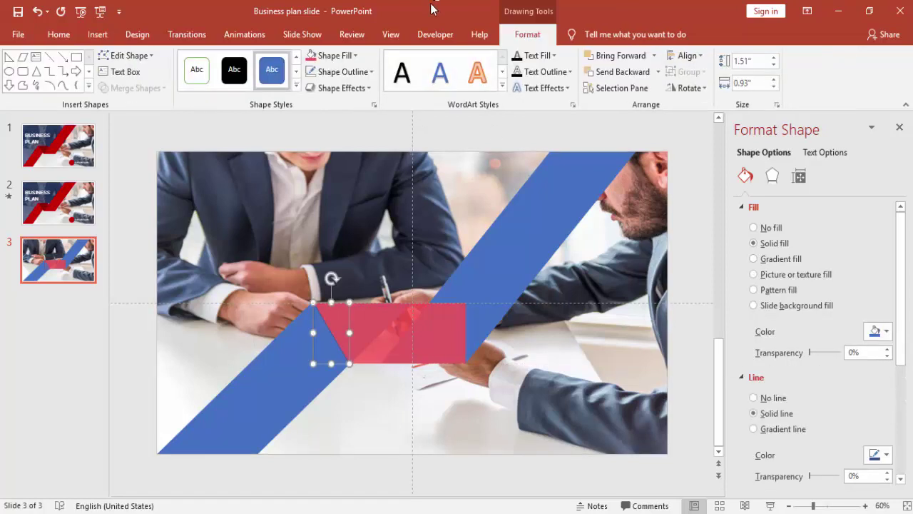
Make the triangle cyan with no outline and duplicate it toward the bar's right end
click(333, 56)
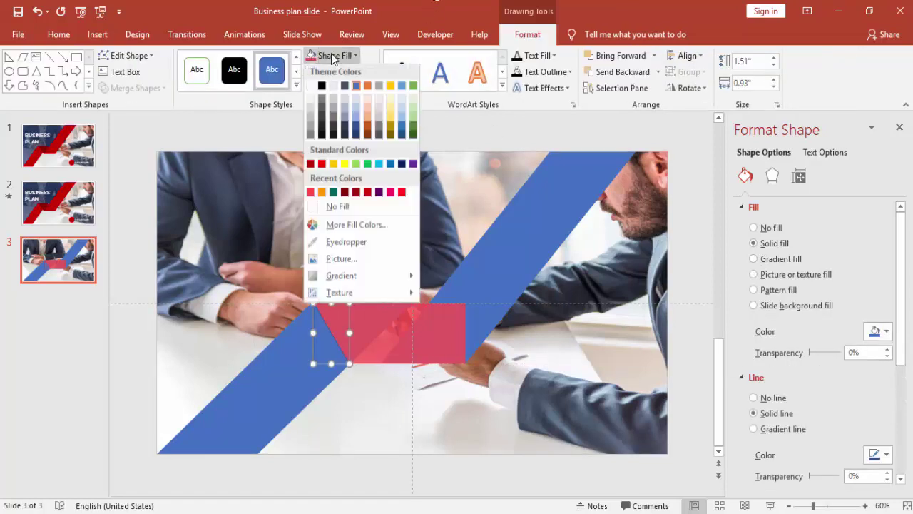
click(379, 164)
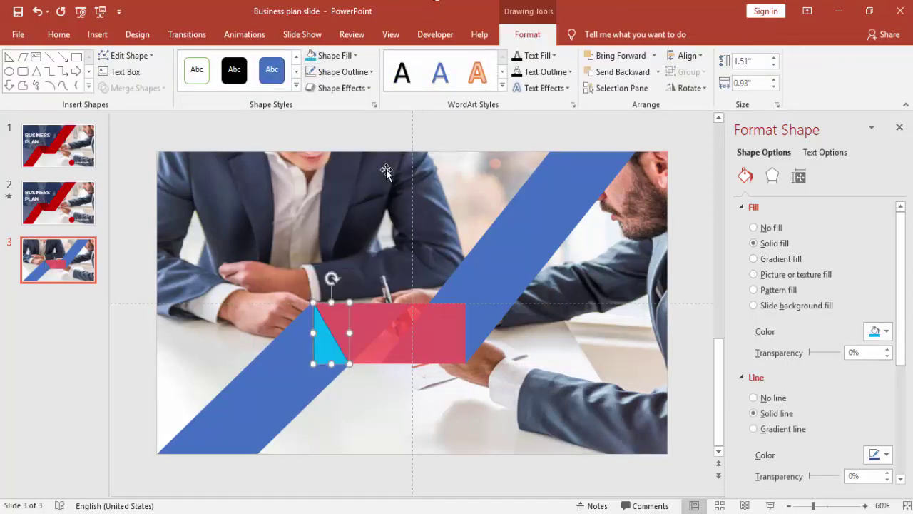
click(362, 72)
click(361, 224)
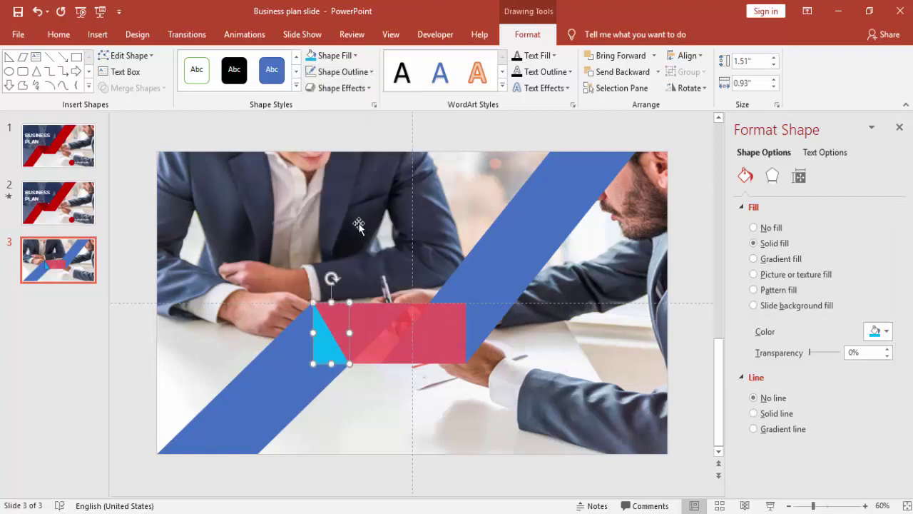
drag(327, 348, 434, 336)
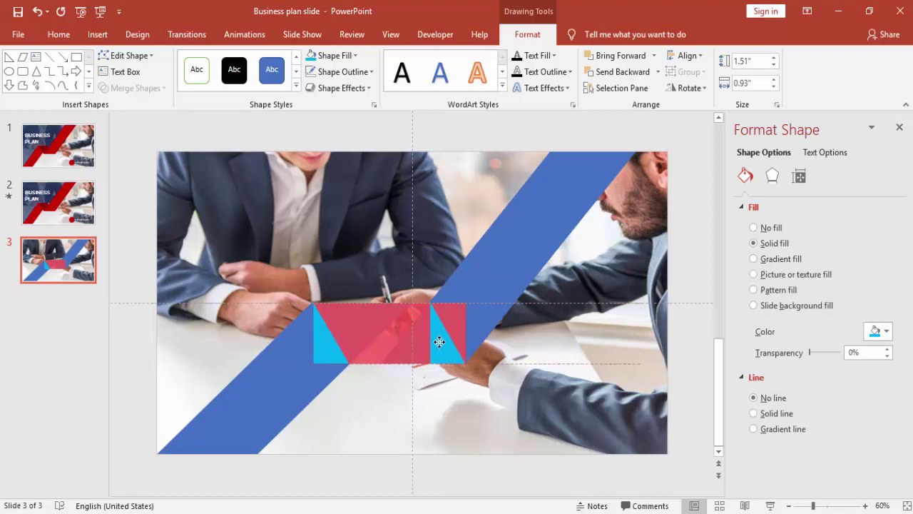
Flip the copied cyan triangle vertically and horizontally, then move it to the bar's right end
click(690, 88)
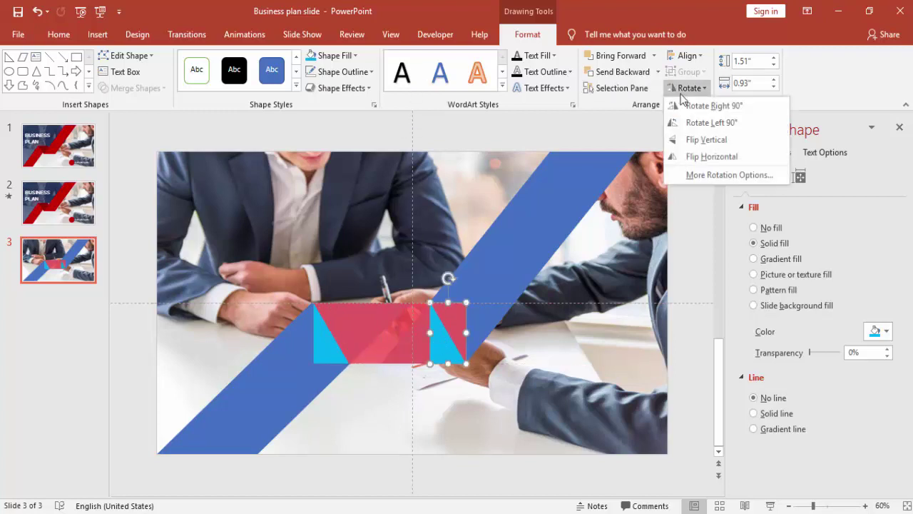
click(717, 147)
click(689, 87)
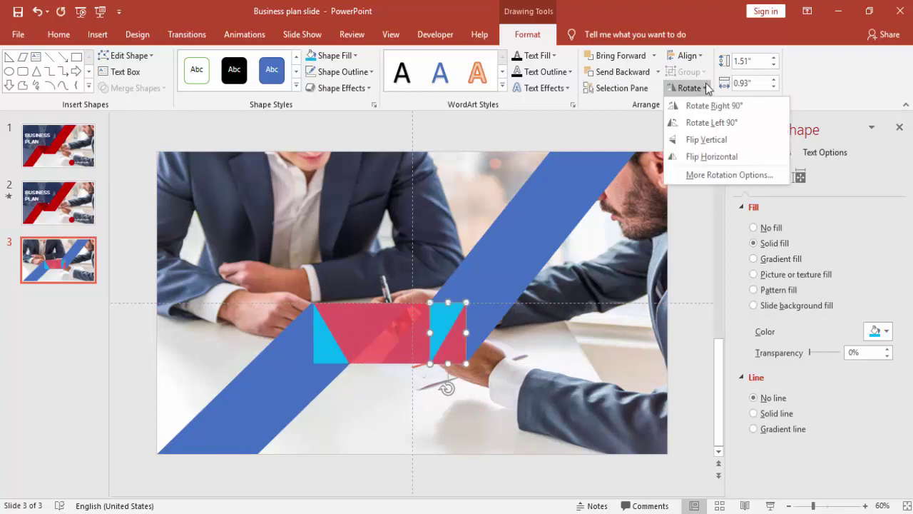
click(729, 160)
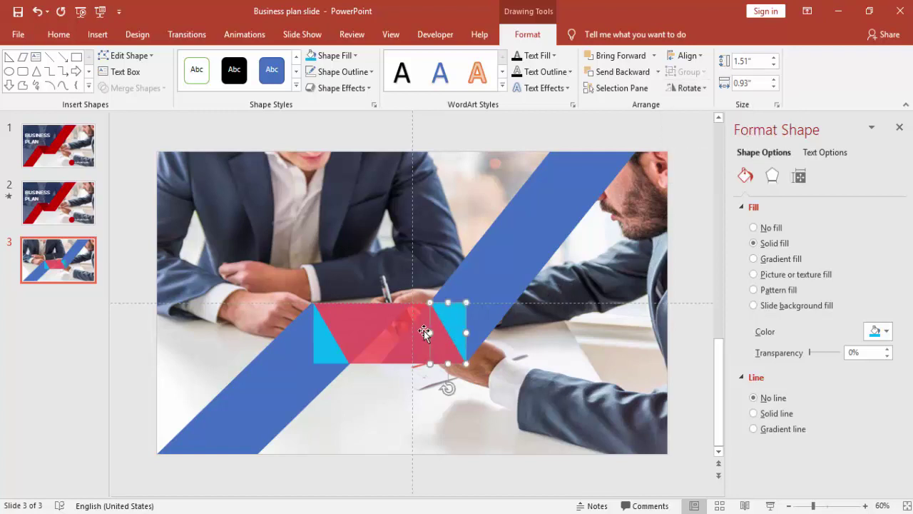
drag(428, 331, 410, 331)
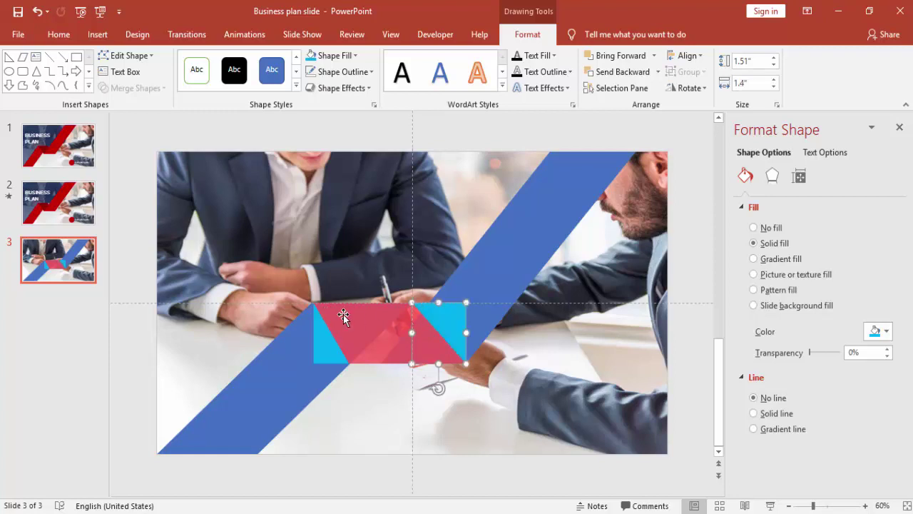
Widen the left cyan triangle toward the middle, then select the red bar and both triangles
click(329, 327)
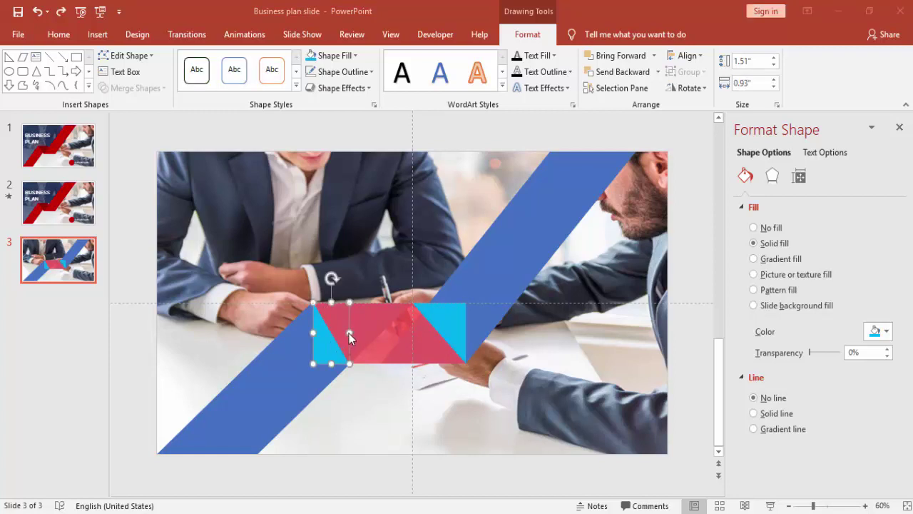
drag(350, 332, 383, 331)
click(385, 329)
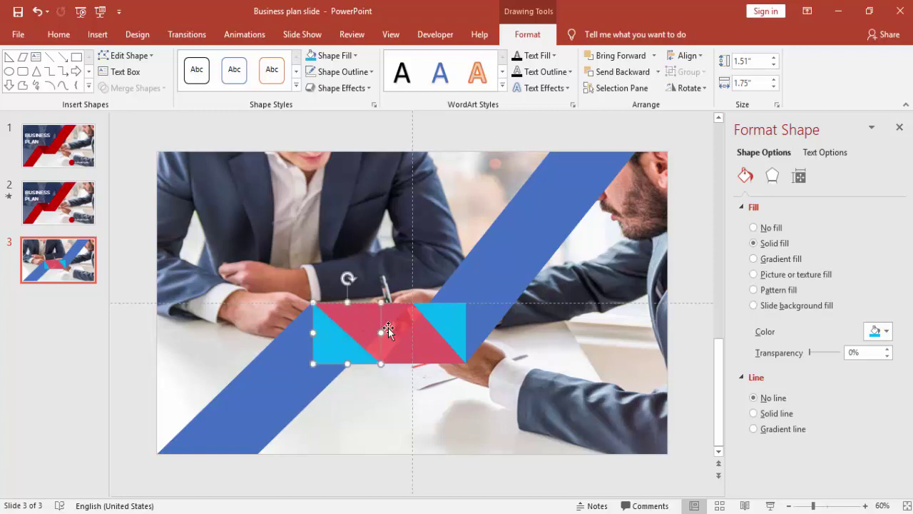
shift+click(445, 316)
shift+click(334, 338)
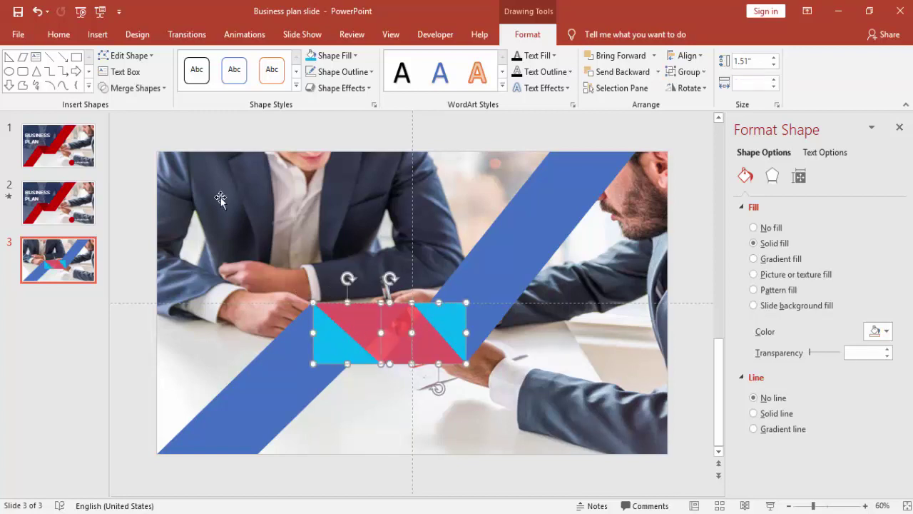
Subtract the cyan triangles from the red bar, send it backward and set 0% transparency
click(120, 91)
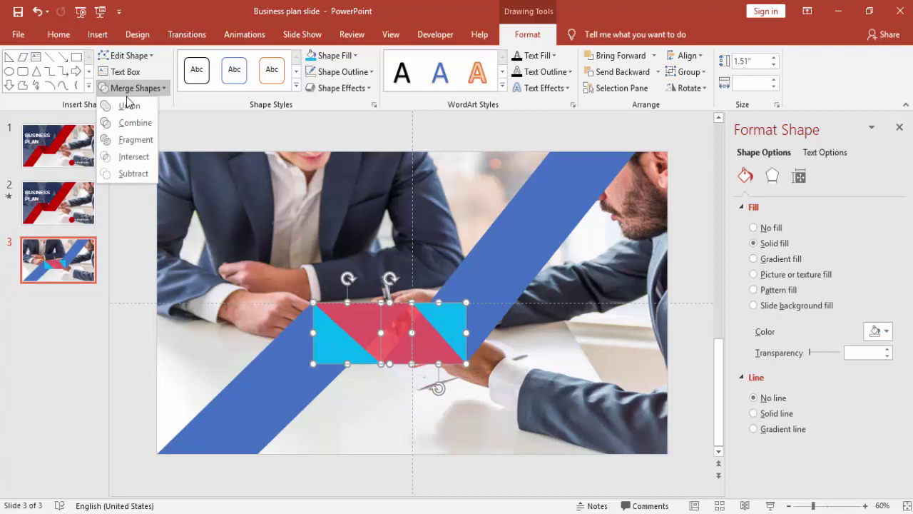
click(127, 182)
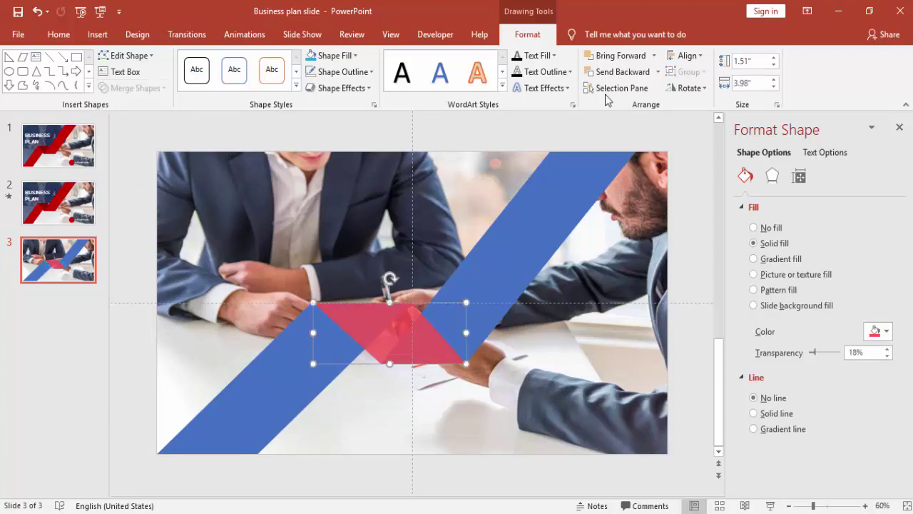
click(640, 72)
drag(815, 352, 804, 352)
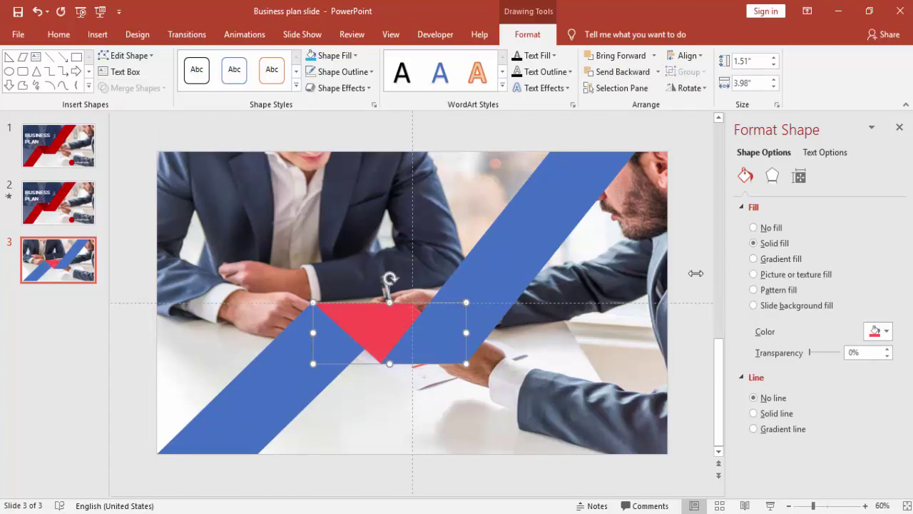
Select the lower-left blue band piece together with the red triangle
click(477, 131)
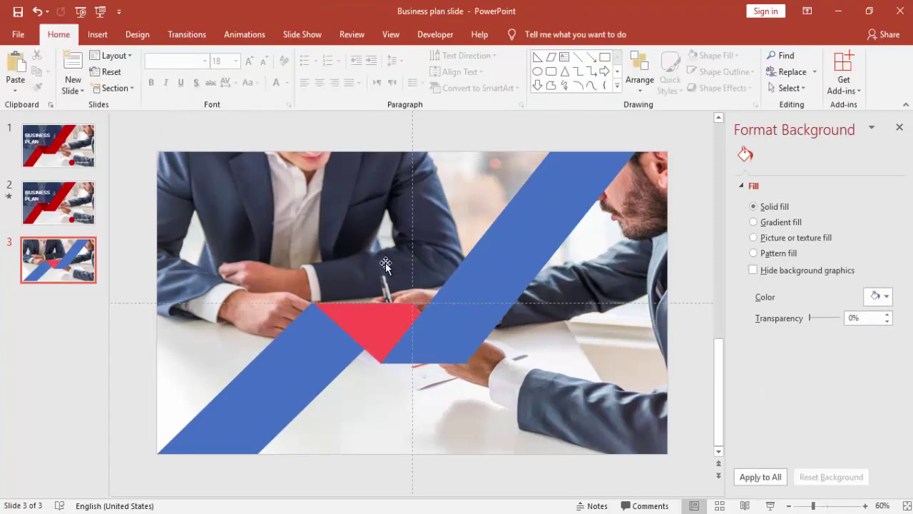
click(313, 351)
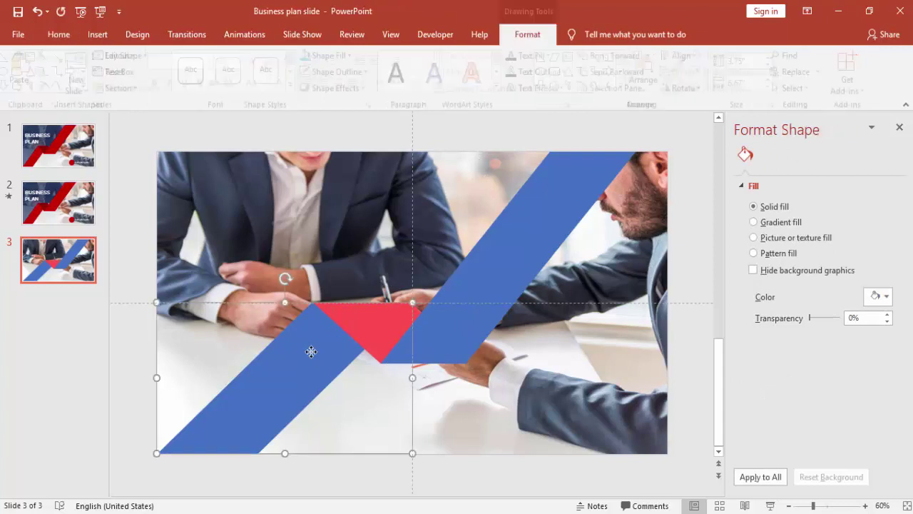
shift+click(365, 335)
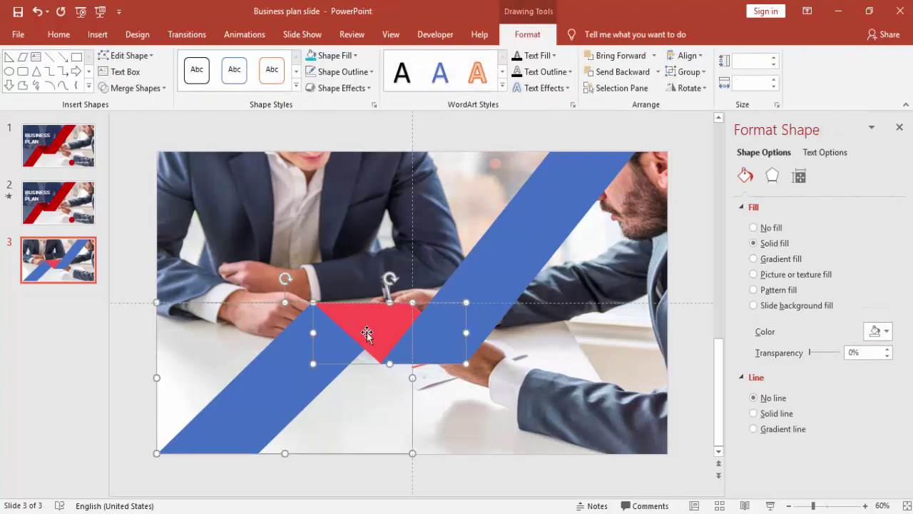
Add the upper-right blue band to the selection and group the shapes
shift+click(496, 250)
right_click(496, 249)
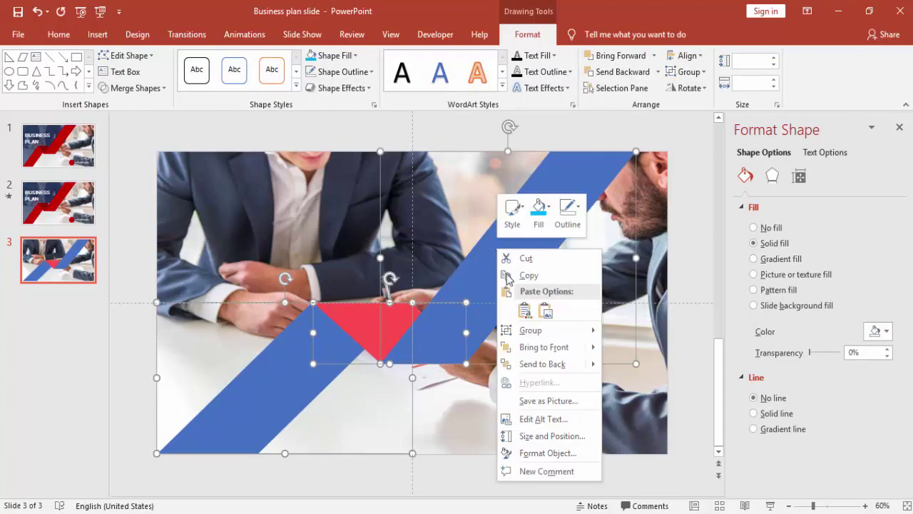
mouse_move(532, 330)
click(630, 333)
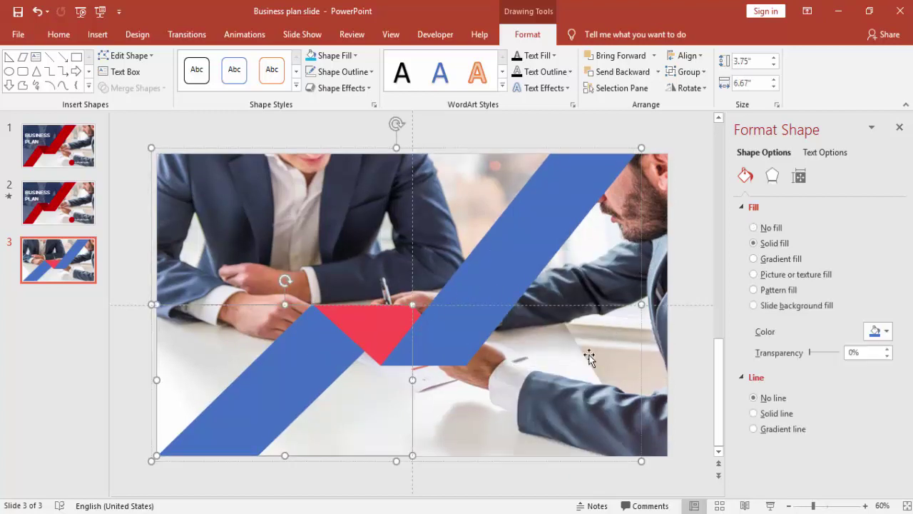
Fill the group with standard red, then repeat the red fill on the right stripe and middle piece
click(879, 331)
click(851, 487)
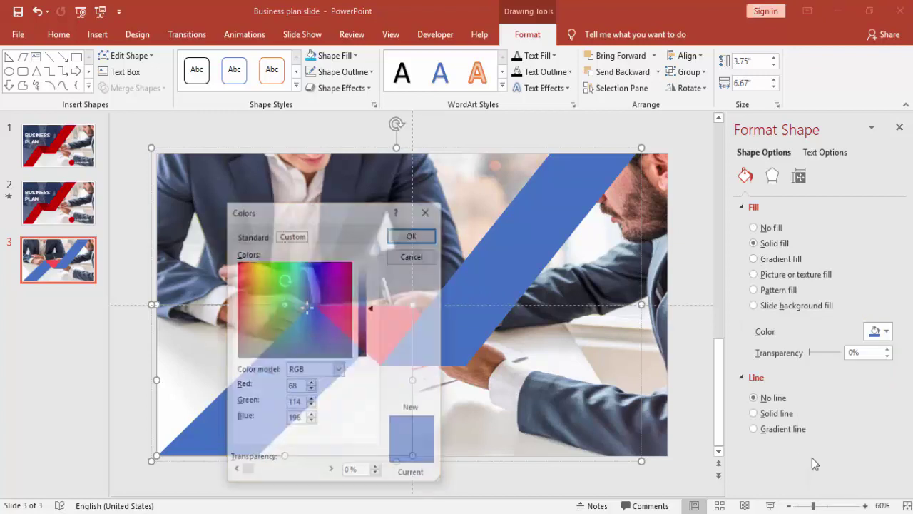
click(257, 237)
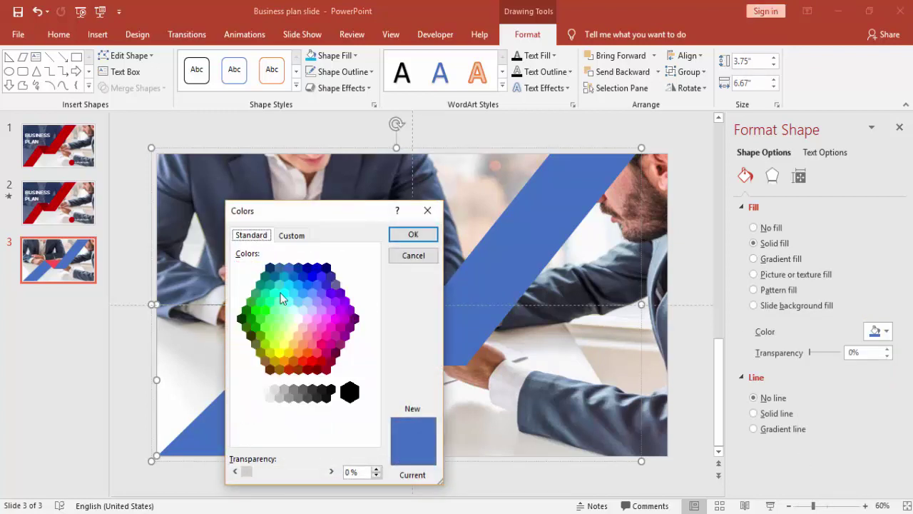
click(312, 361)
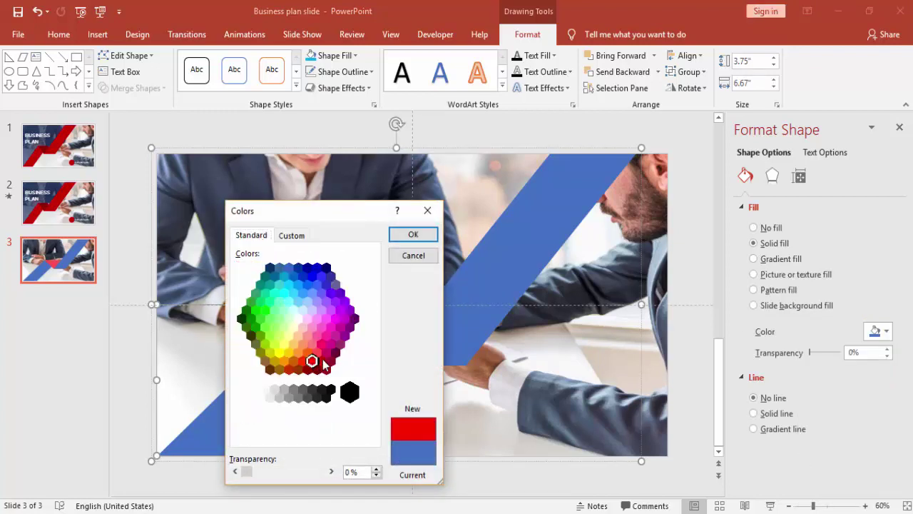
click(411, 235)
click(445, 322)
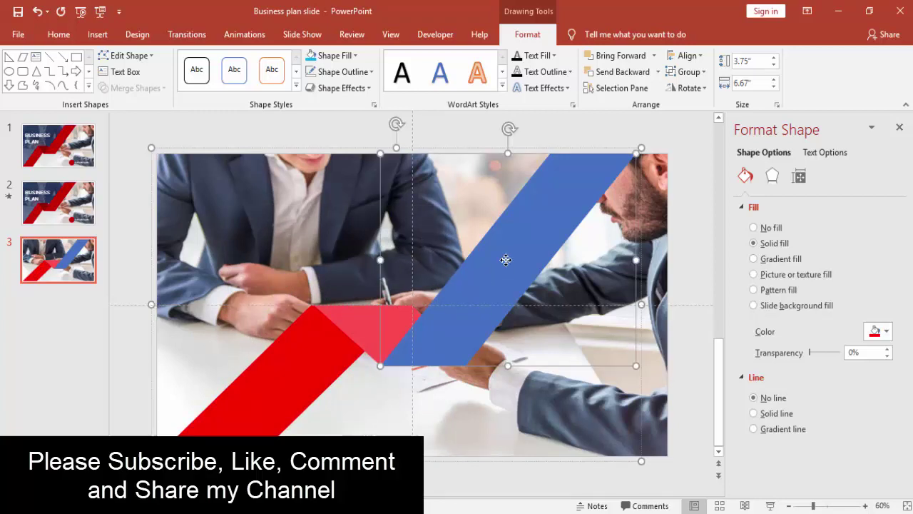
key(F4)
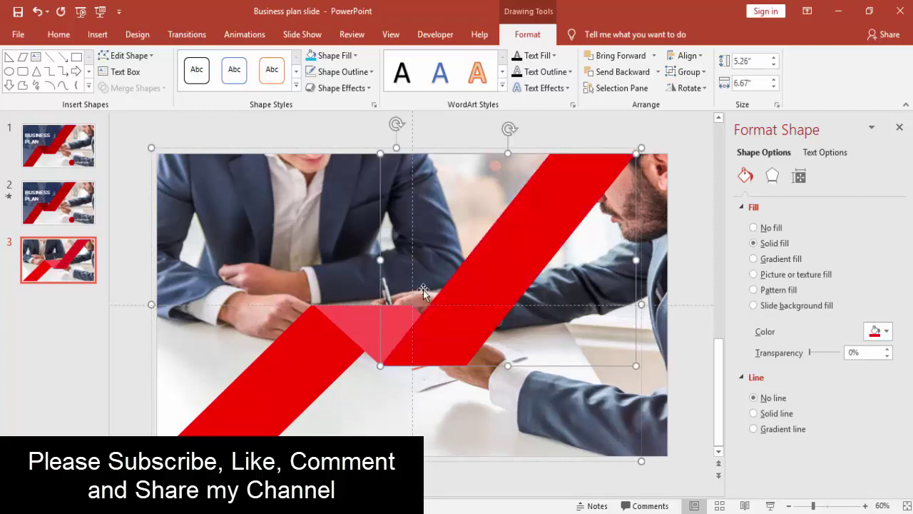
click(360, 318)
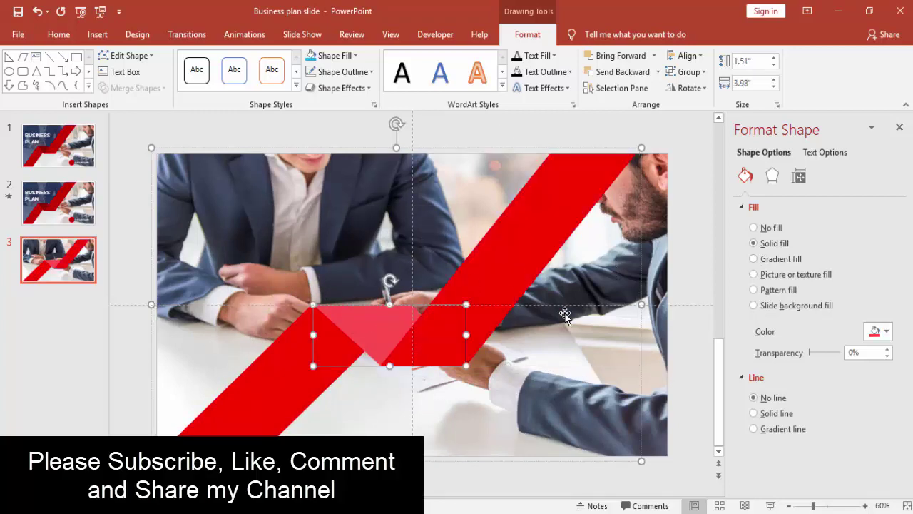
key(F4)
Recolour the middle piece to a custom dark red, RGB 184, 0, 0
click(882, 331)
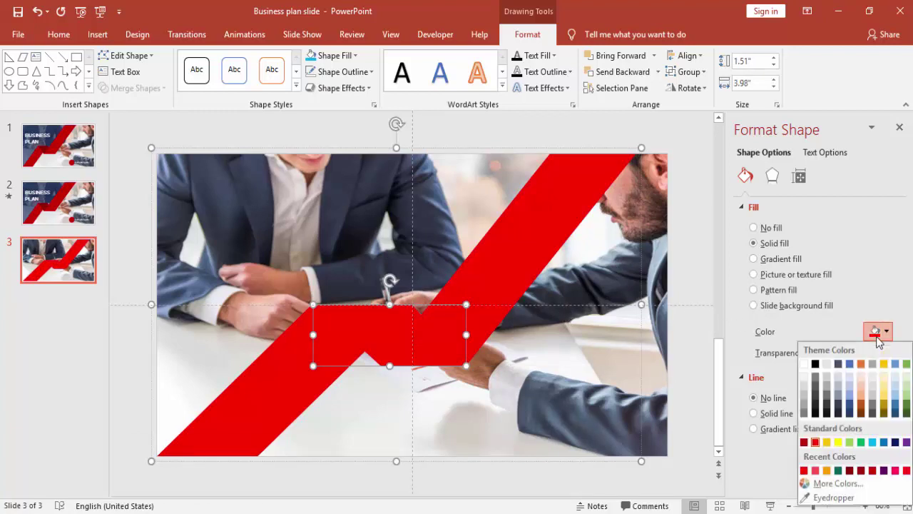
click(835, 484)
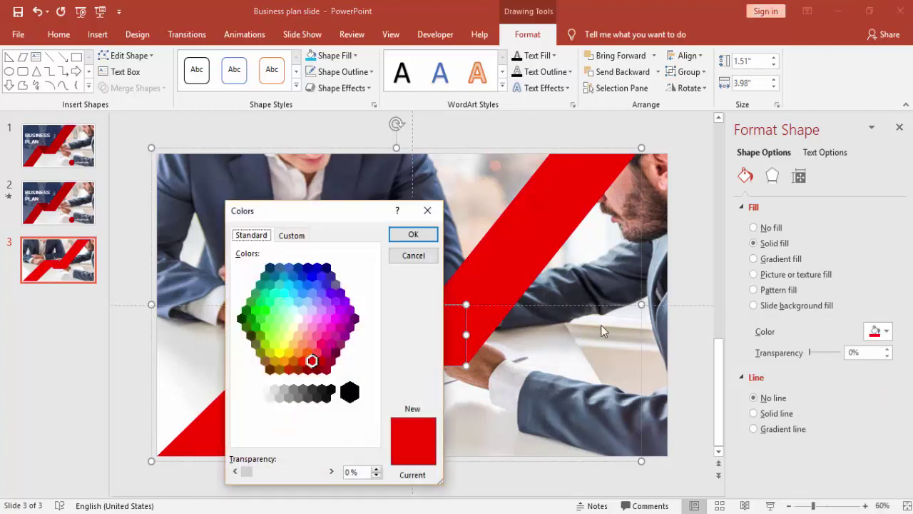
click(292, 235)
drag(368, 302, 373, 323)
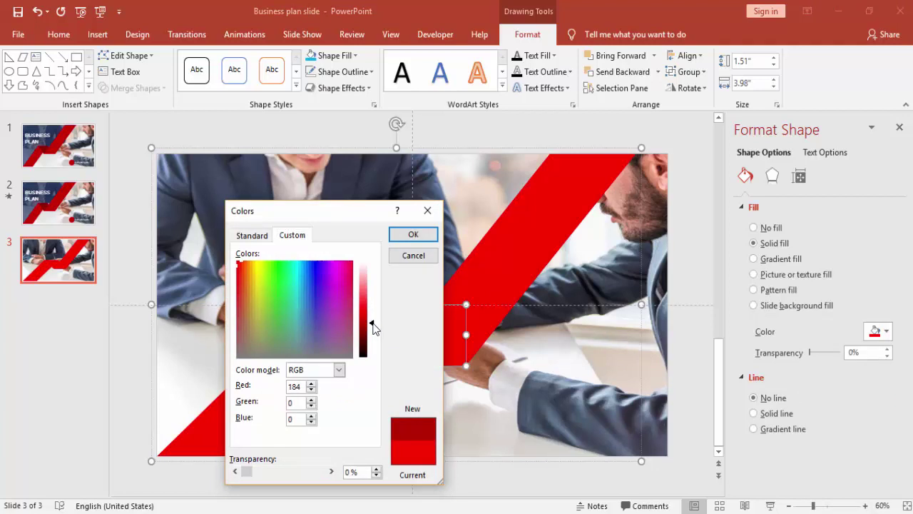
click(410, 235)
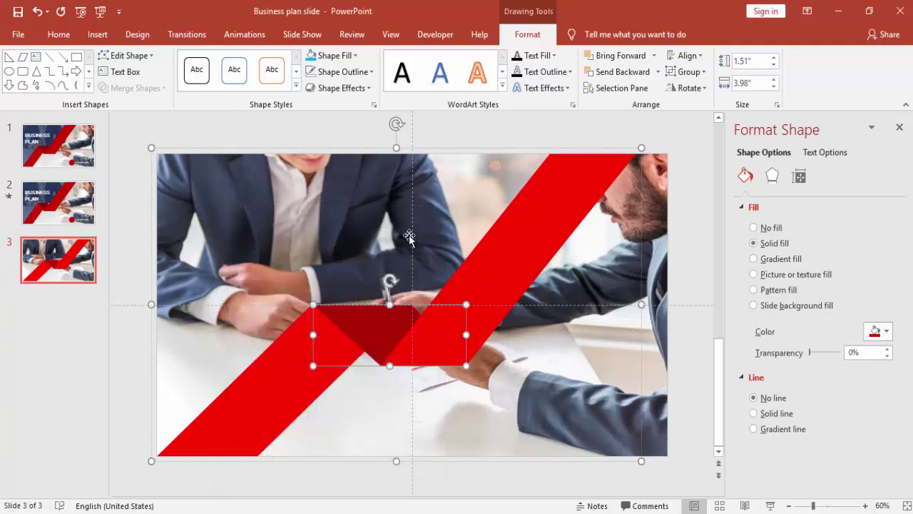
Trace a freeform along the red stripe's upper edge, the top-left corner and the left edge
click(437, 142)
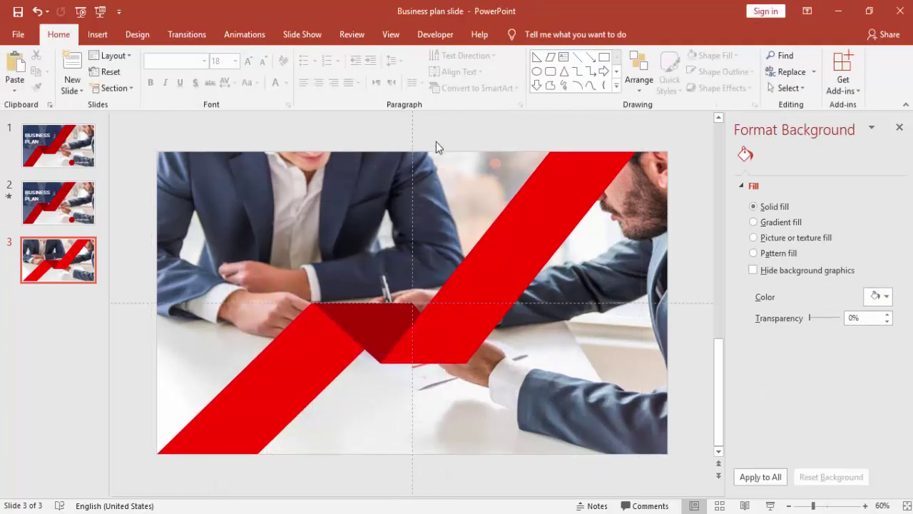
click(97, 35)
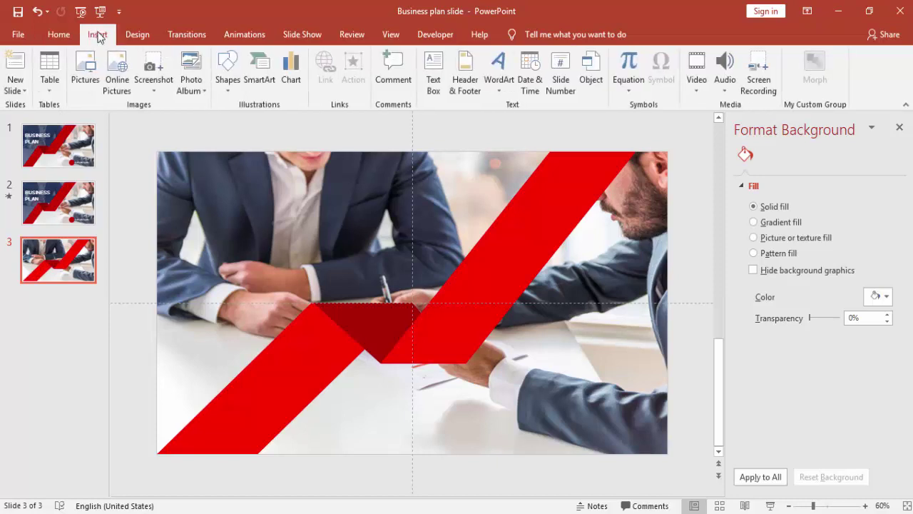
click(222, 95)
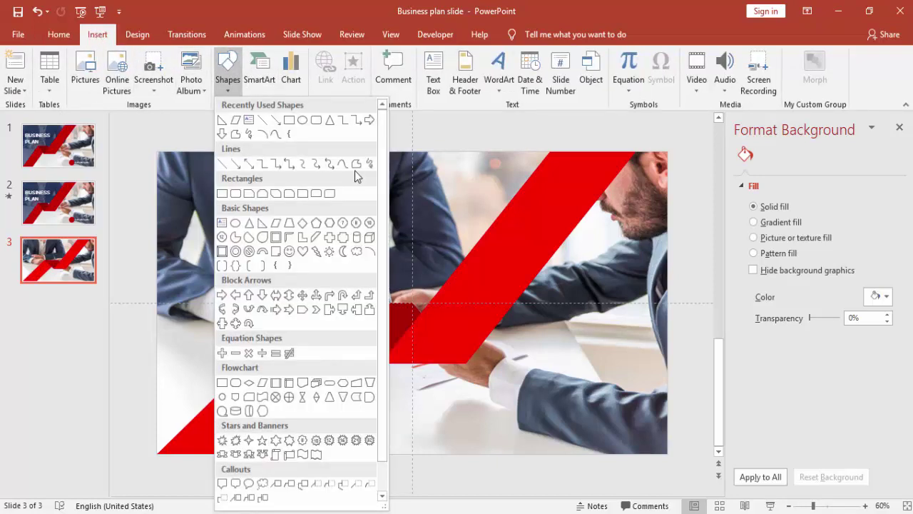
click(356, 164)
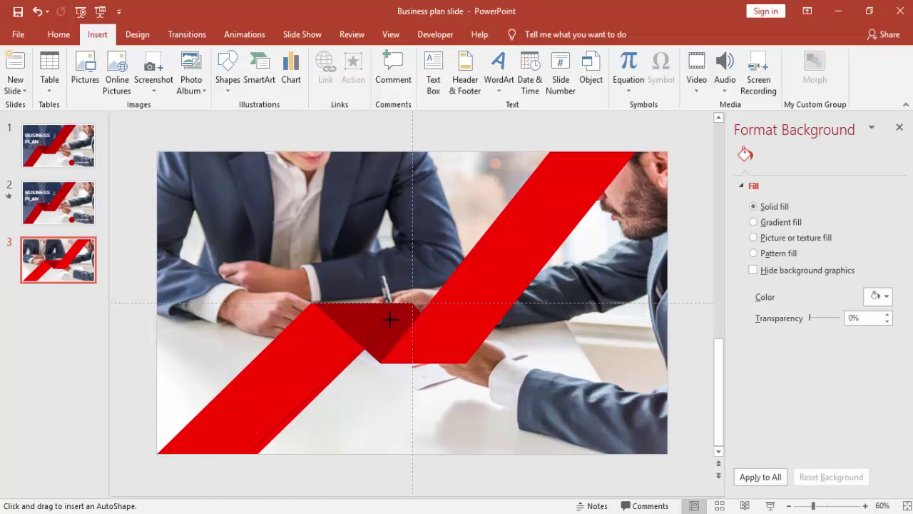
drag(457, 322, 456, 320)
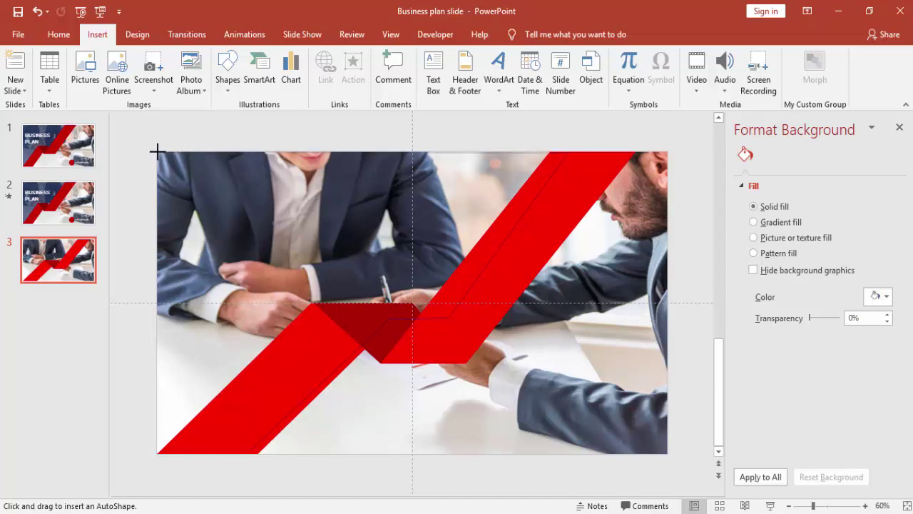
mouse_move(156, 151)
mouse_down()
mouse_move(154, 453)
mouse_move(257, 453)
mouse_move(247, 451)
mouse_up()
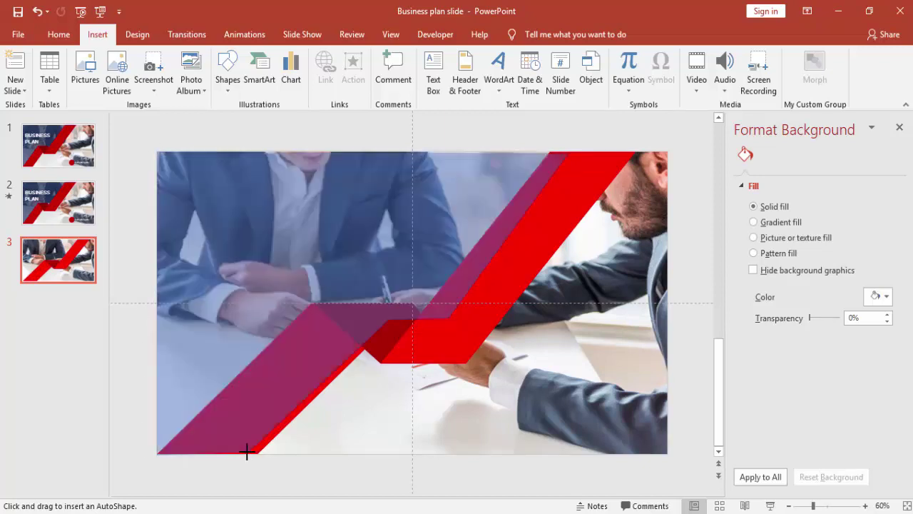
click(246, 451)
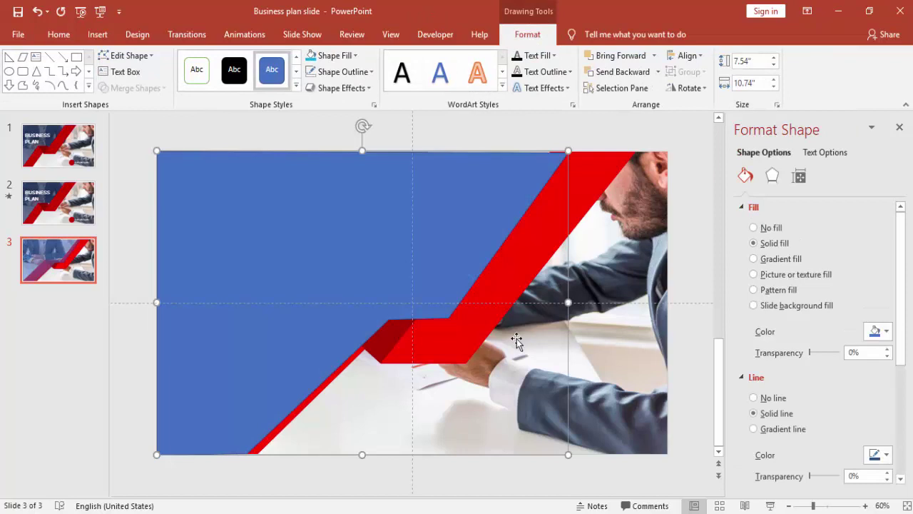
Make the freeform outline-free dark navy at 32% transparency, sent behind the red stripes
click(342, 78)
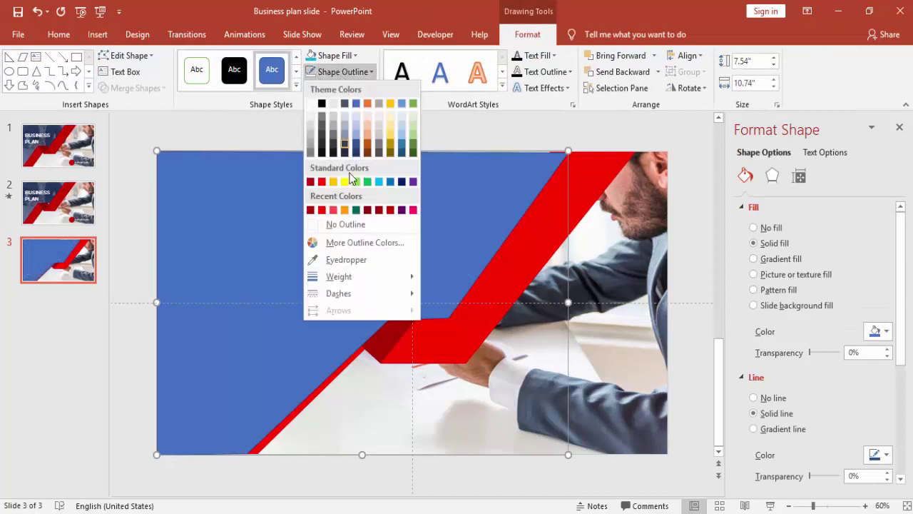
click(350, 224)
click(333, 55)
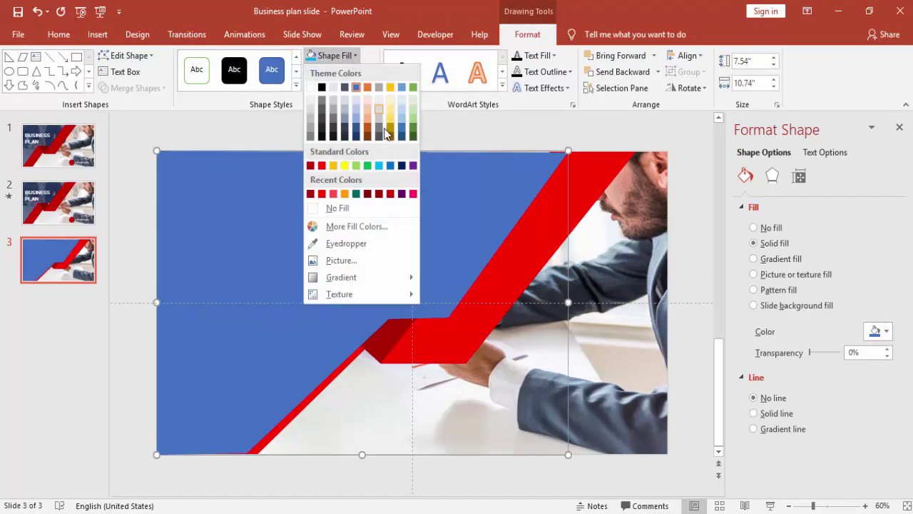
click(403, 165)
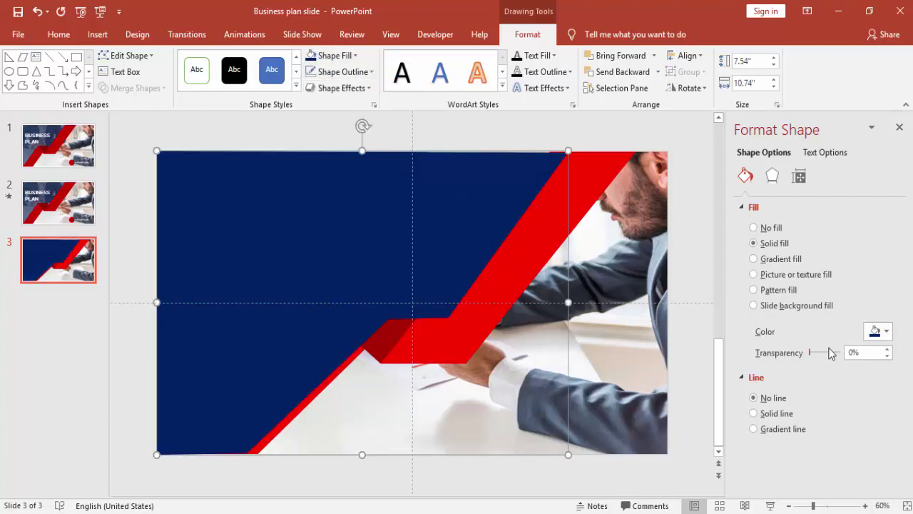
drag(814, 354, 820, 352)
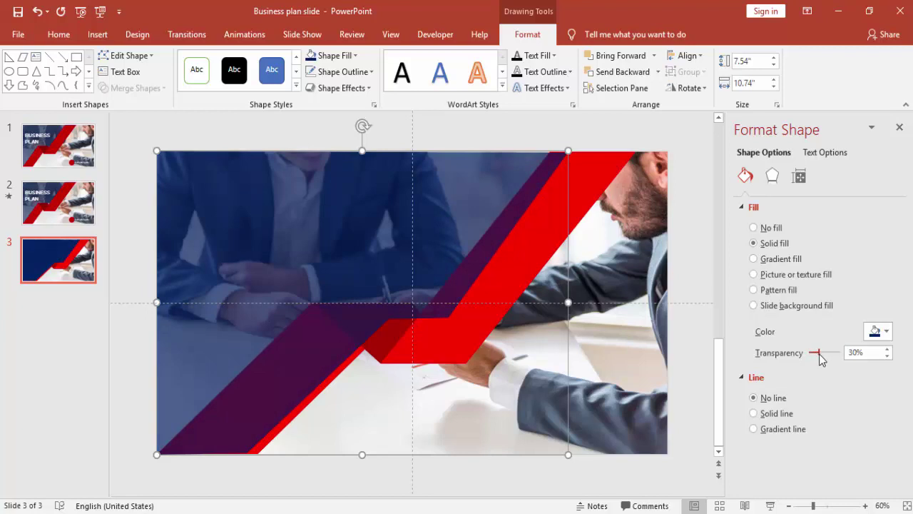
click(618, 76)
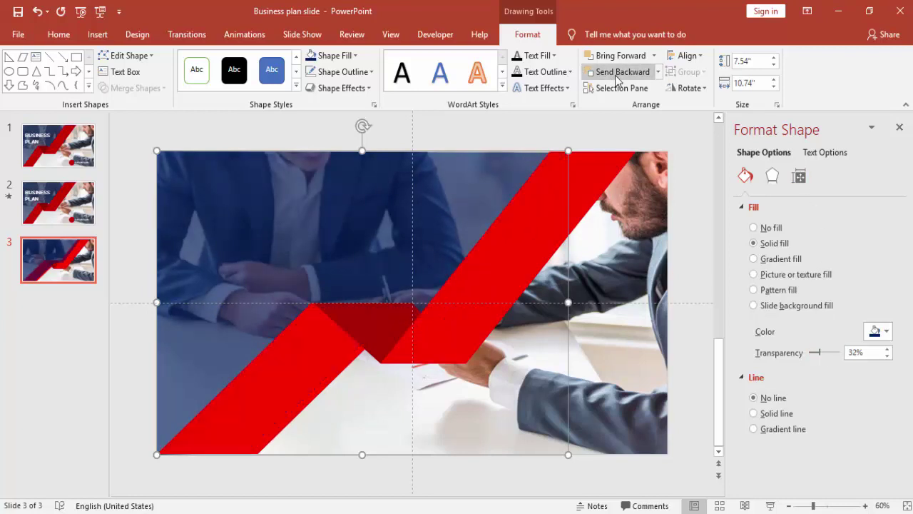
click(575, 125)
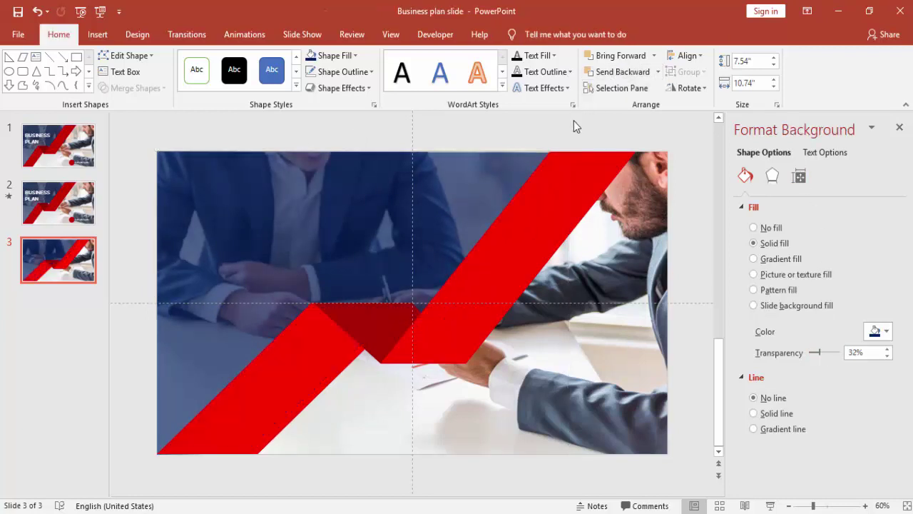
Add a text box reading 'BUSINESS PLAN' at the upper left in white
click(109, 34)
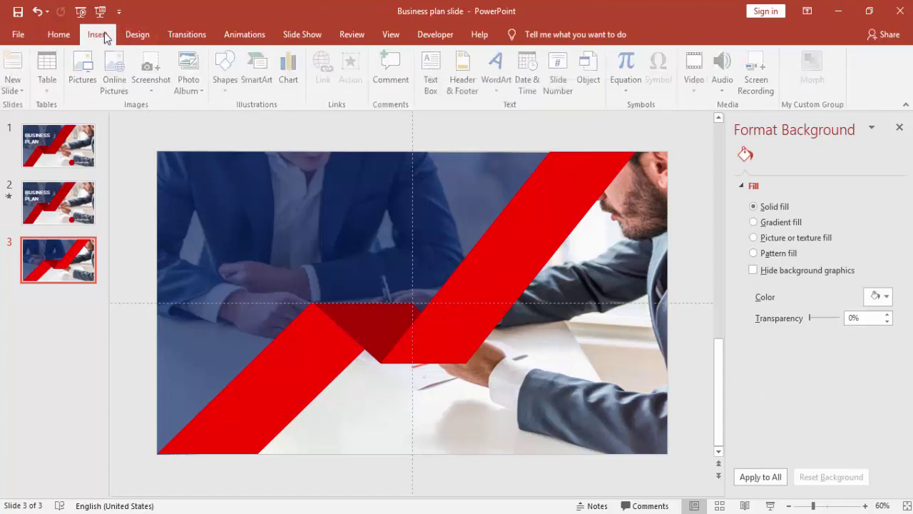
click(440, 68)
drag(130, 151, 303, 210)
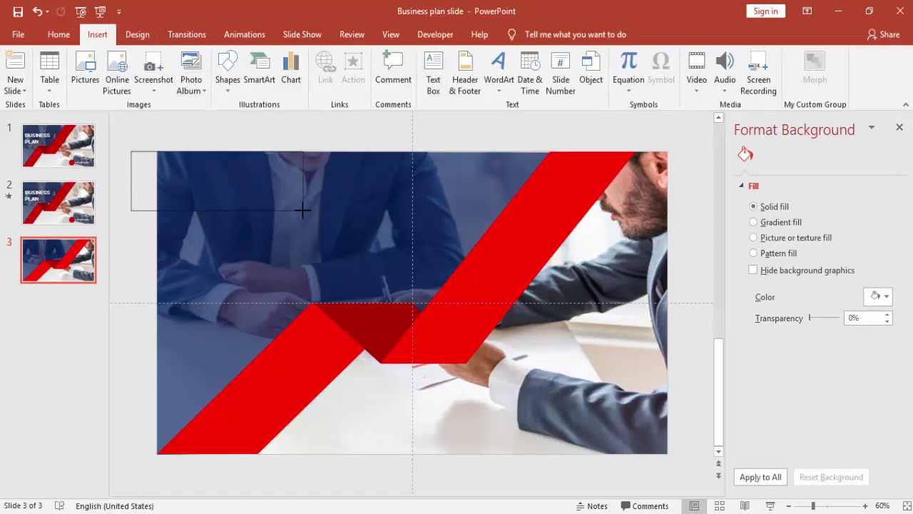
text(BU)
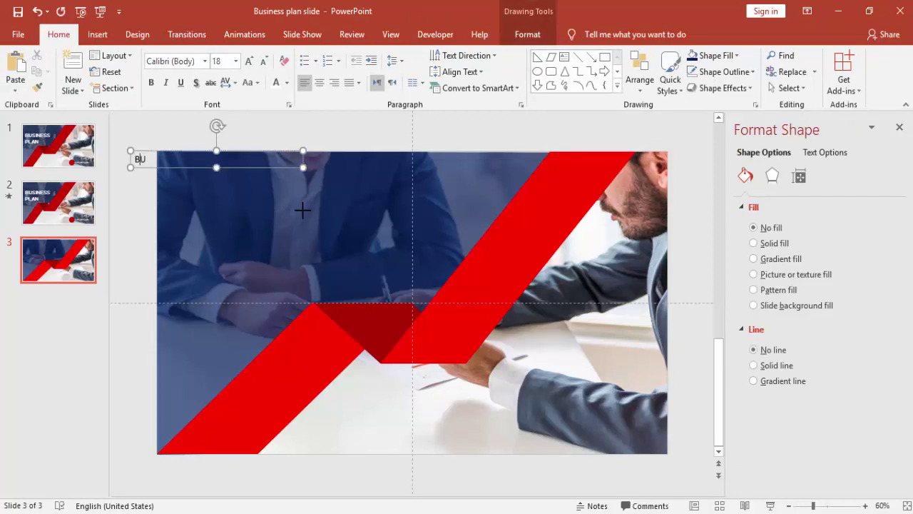
text(SINESS PLAN)
drag(150, 166, 211, 204)
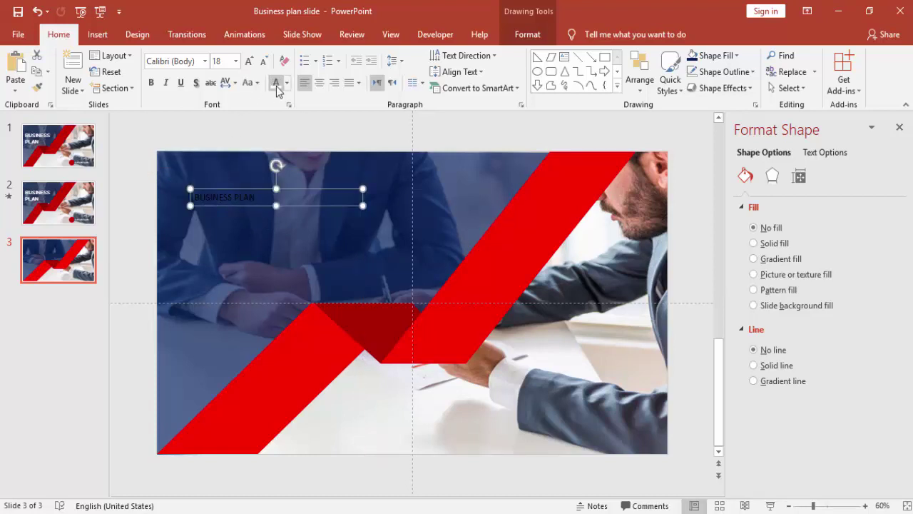
click(276, 83)
Set the title to bold Helvetica and break it onto two lines
click(195, 60)
text(Helvetica)
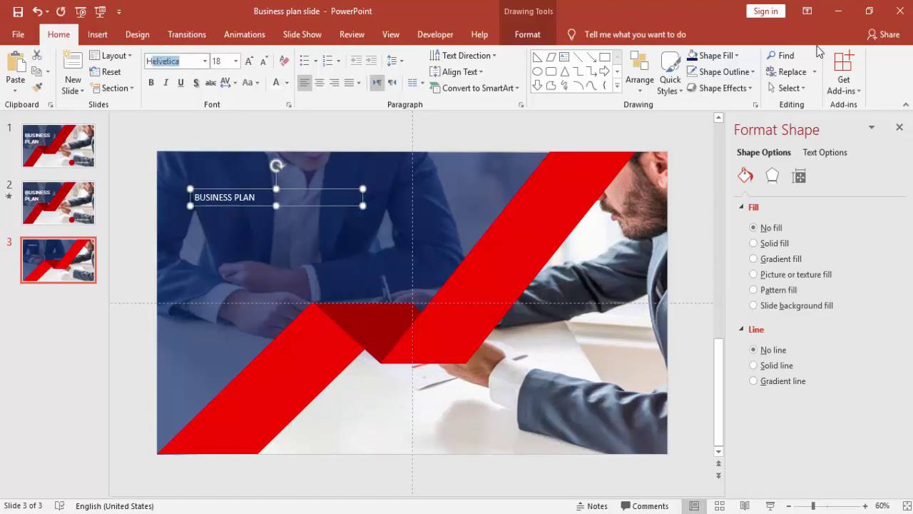
key(Return)
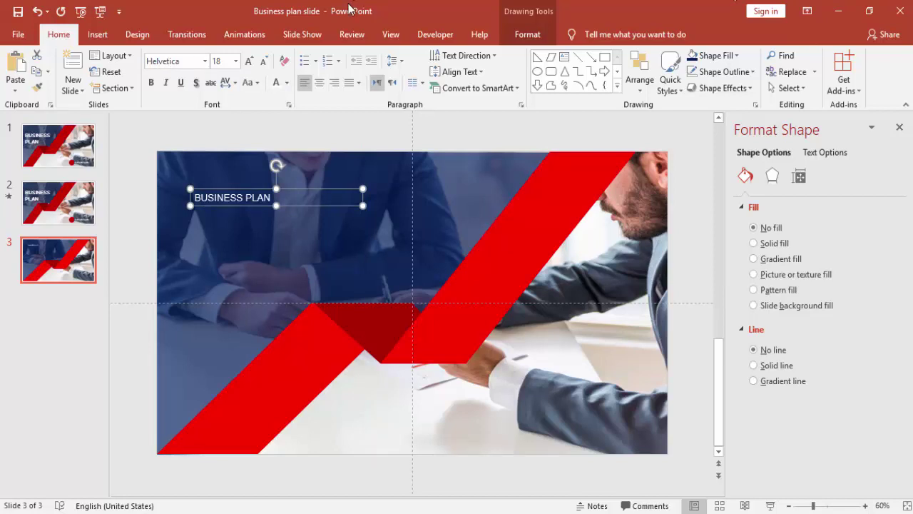
click(149, 83)
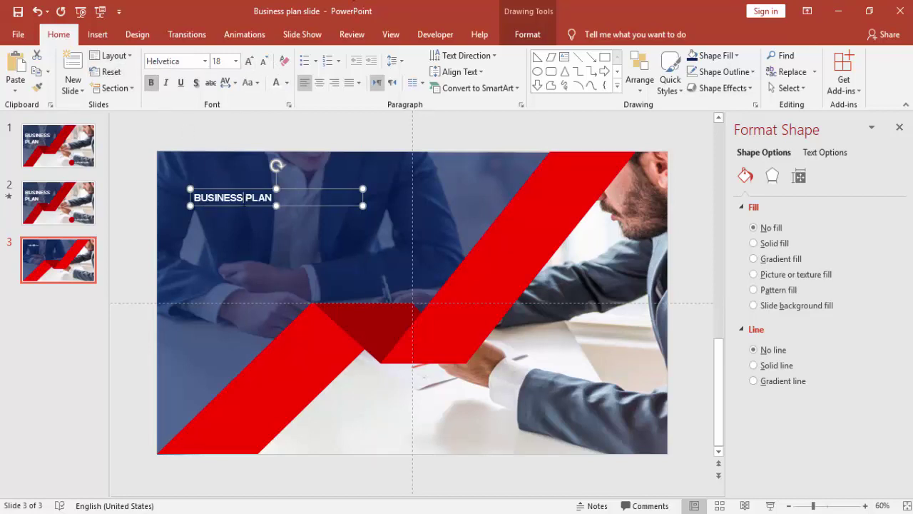
key(Return)
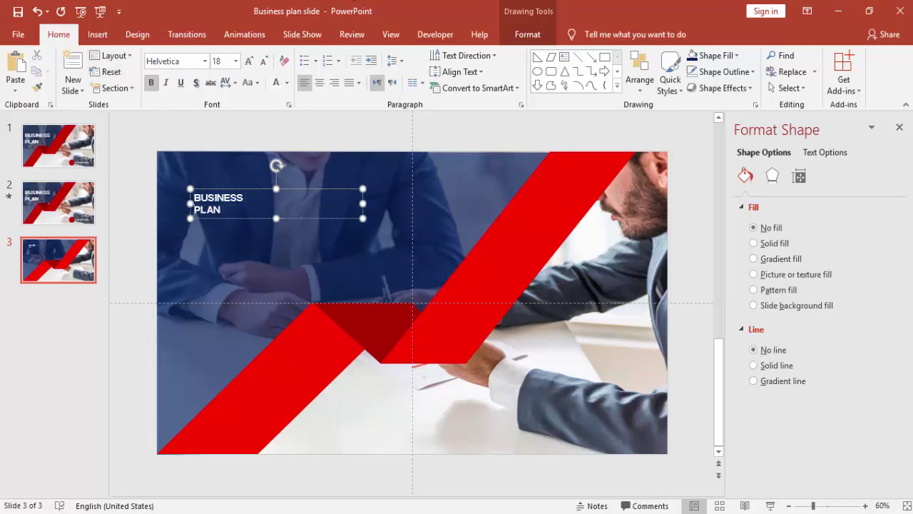
Enlarge the title to 60 pt, widen its box and nudge it into place
click(259, 194)
click(249, 62)
click(249, 62)
click(249, 62)
click(249, 62)
click(249, 62)
click(249, 62)
click(249, 62)
click(249, 62)
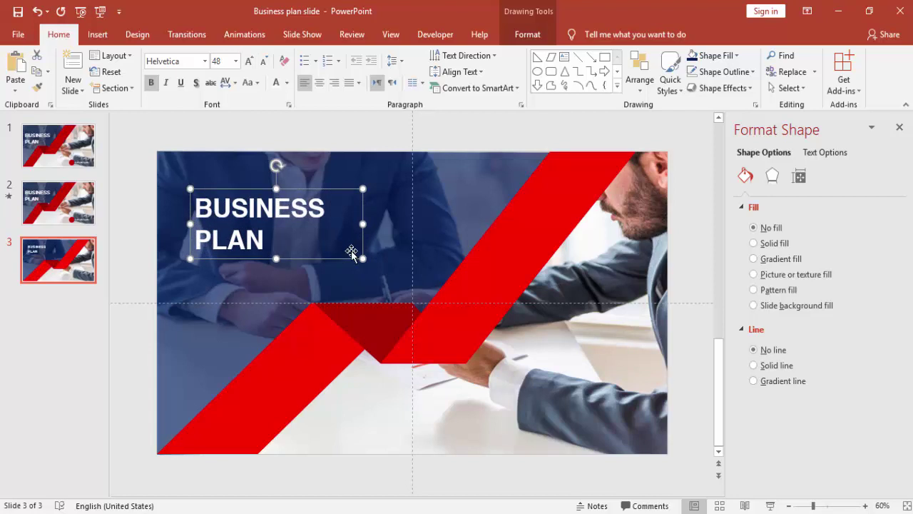
drag(364, 223, 392, 223)
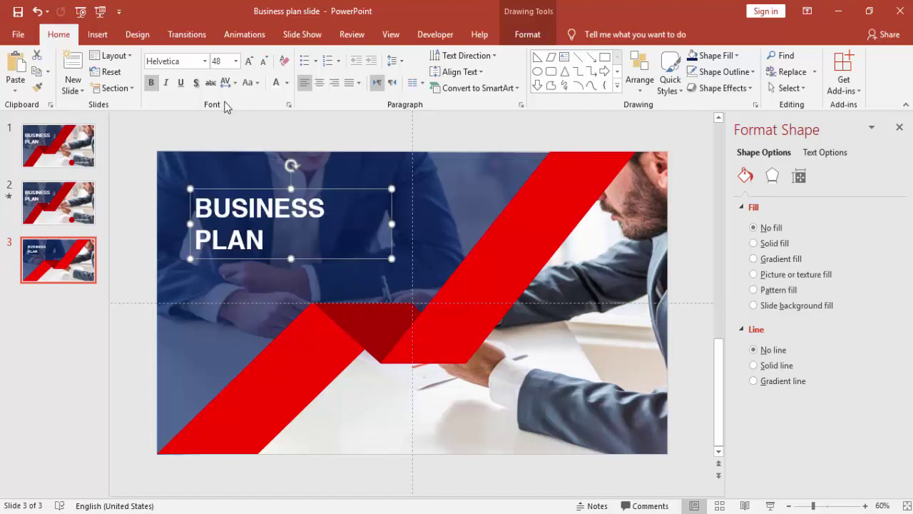
click(248, 61)
click(248, 61)
drag(320, 190, 304, 191)
click(241, 126)
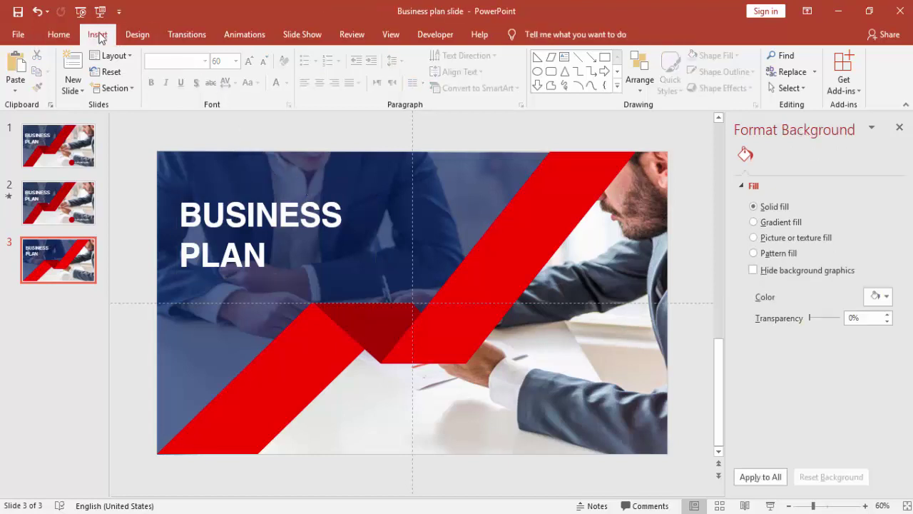
Add a text box over the lower-right photo area reading 'company name'
click(97, 34)
click(433, 71)
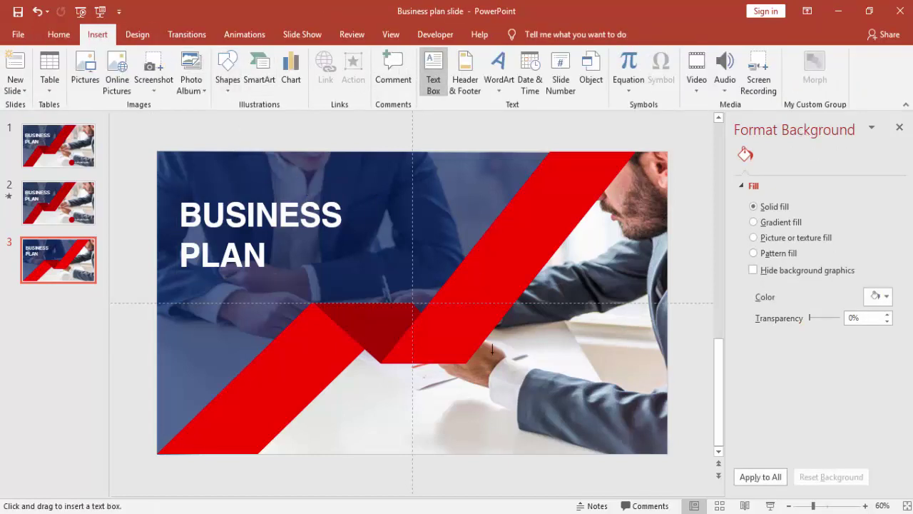
drag(471, 385, 641, 425)
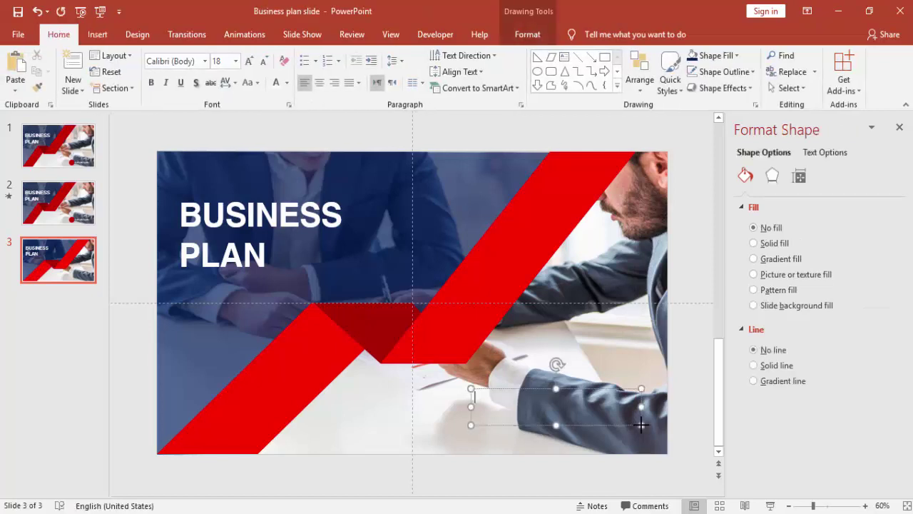
text(company na)
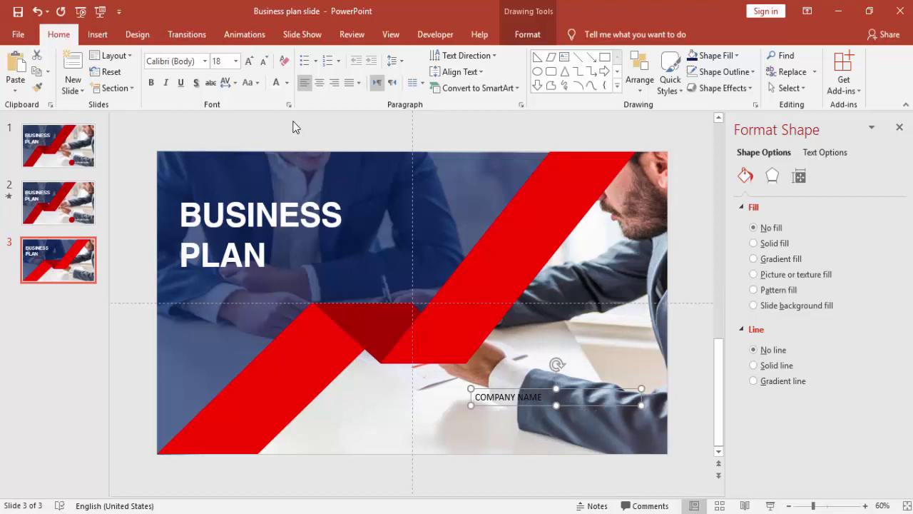
Make COMPANY NAME white, bold, Helvetica 20 pt and move it to the lower-right corner
click(276, 82)
click(150, 82)
click(177, 61)
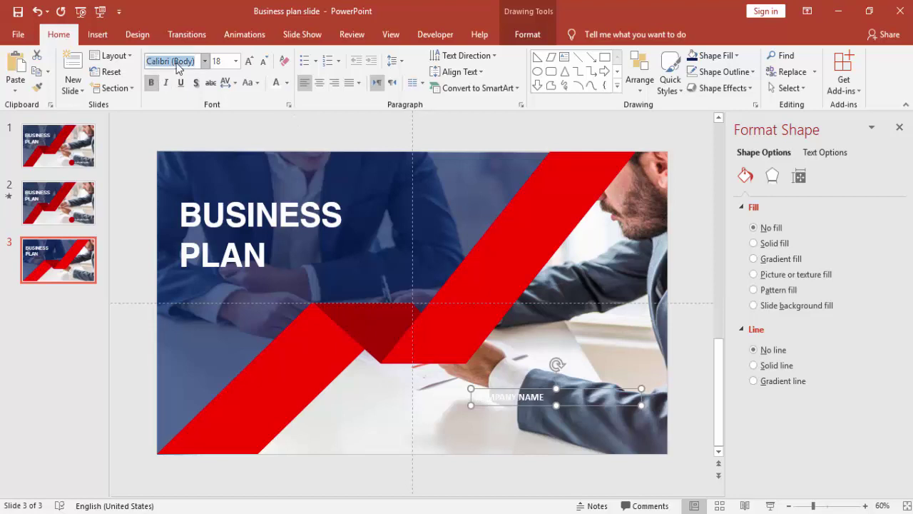
text(H)
key(Return)
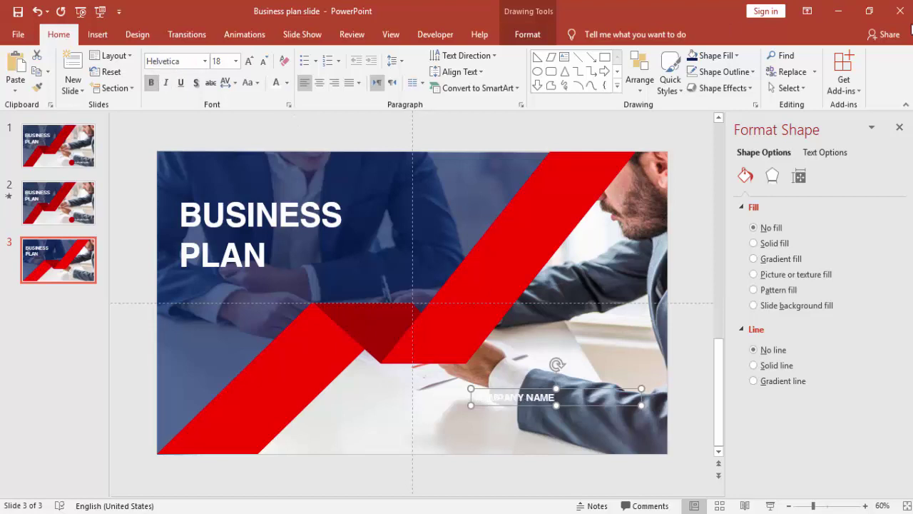
click(249, 61)
drag(531, 392, 607, 418)
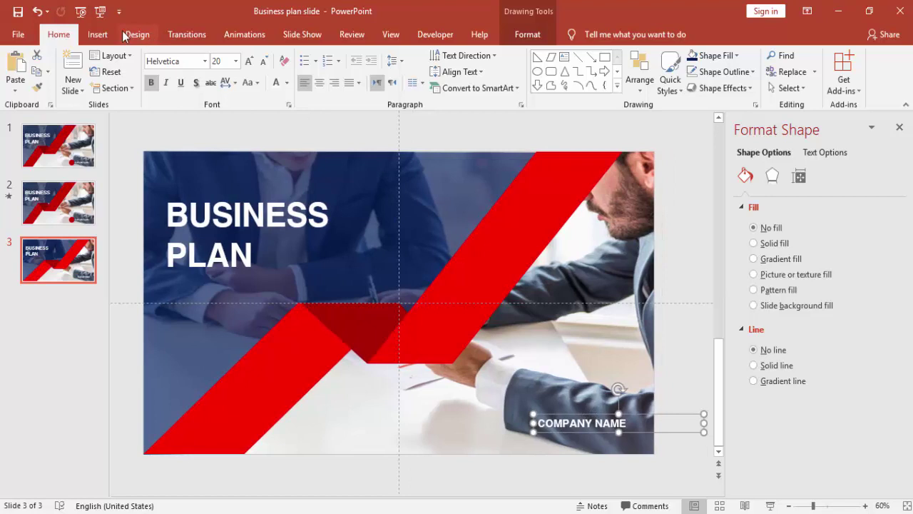
click(98, 34)
Draw a circle near the lower right and fill it red
click(228, 85)
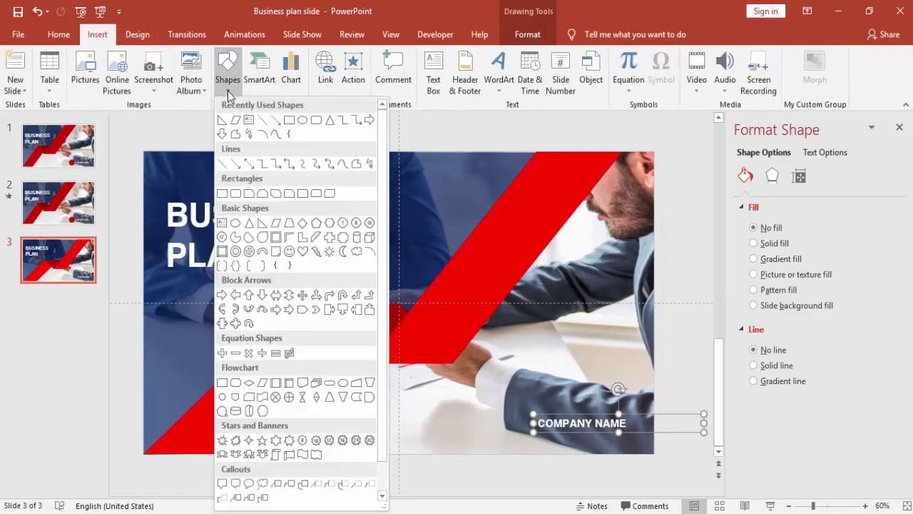
click(235, 223)
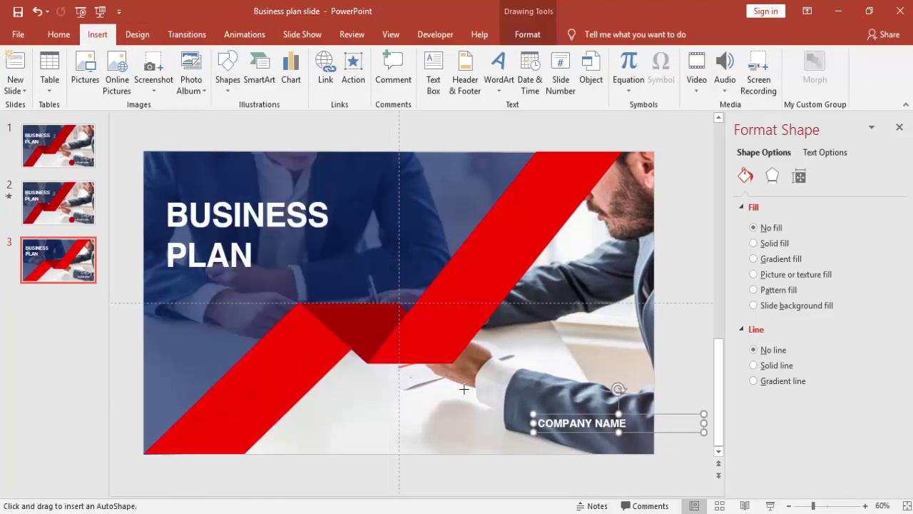
drag(464, 388, 502, 428)
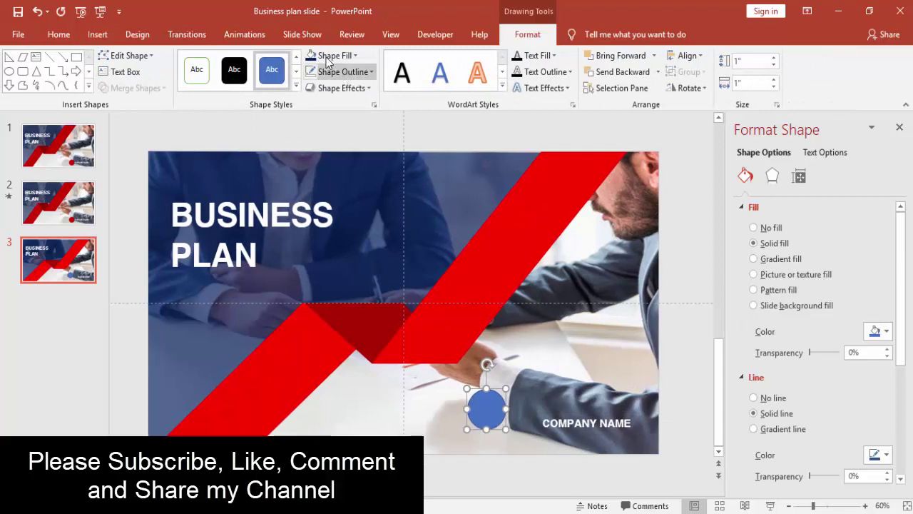
click(329, 55)
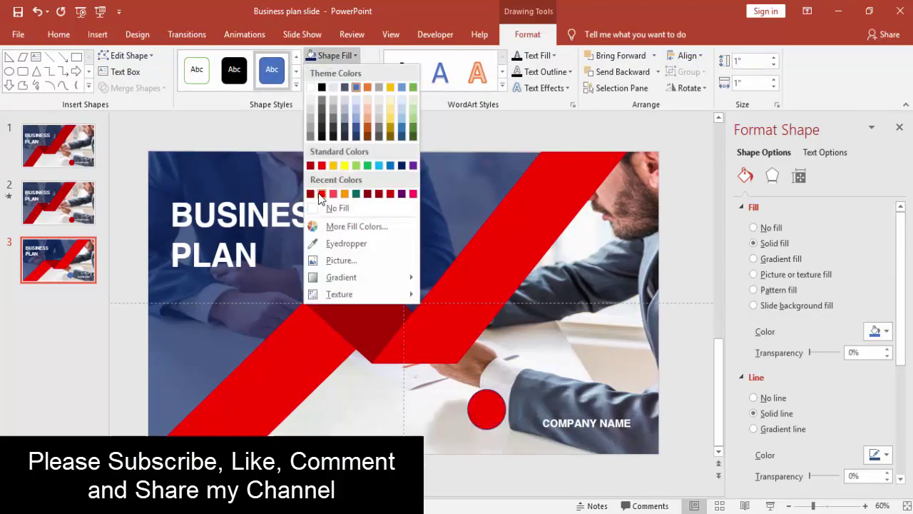
click(321, 195)
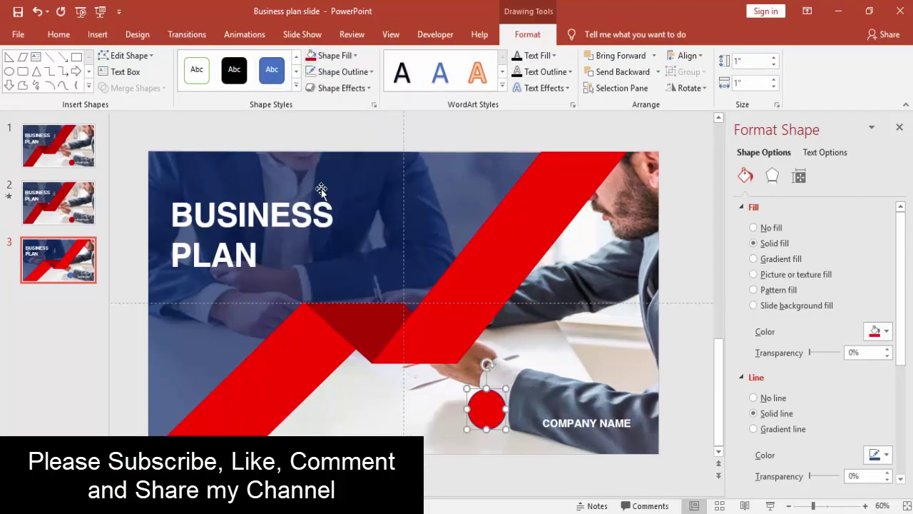
Remove the circle's outline, place it beside COMPANY NAME and close the formatting pane
click(355, 74)
click(349, 220)
drag(485, 412, 518, 423)
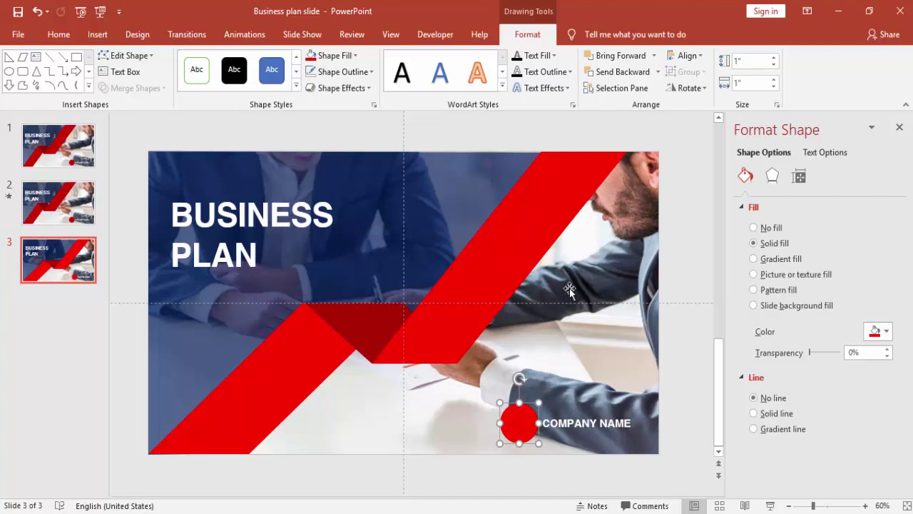
click(586, 310)
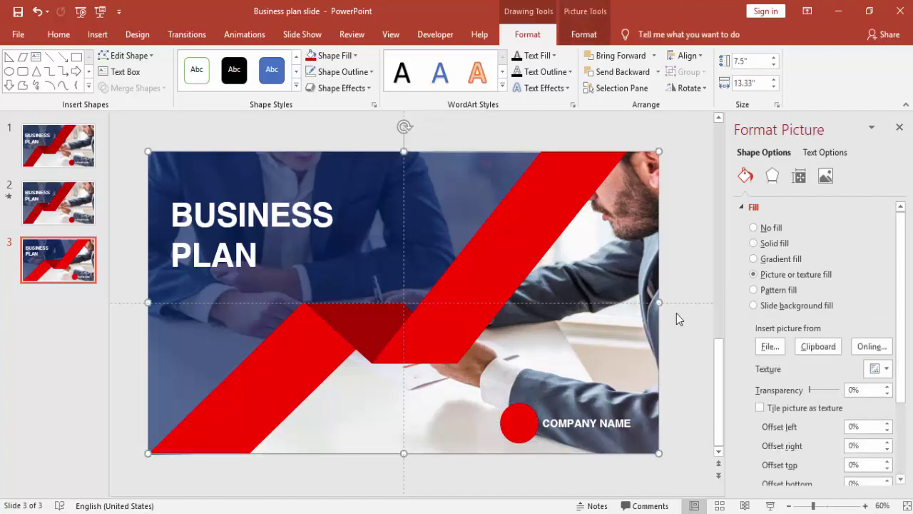
click(901, 131)
Give the grouped red stripe artwork a Wipe entrance from the left
click(243, 35)
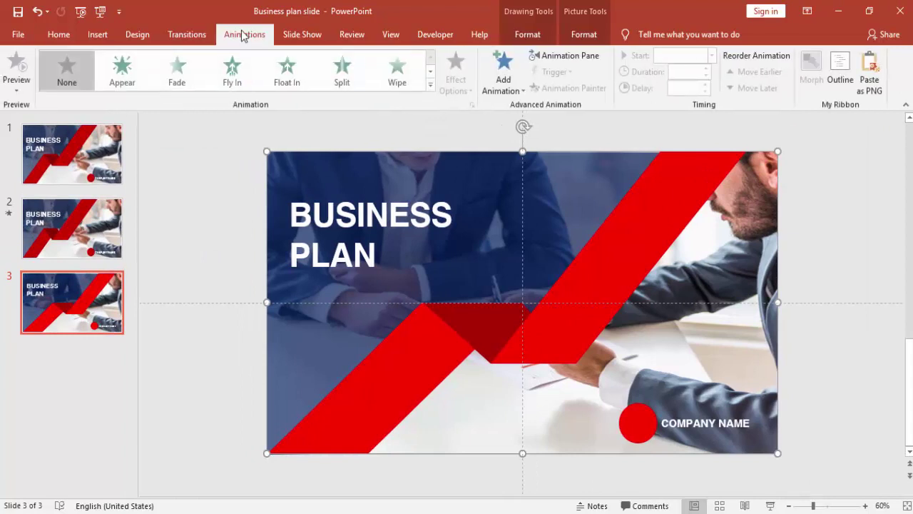
click(565, 57)
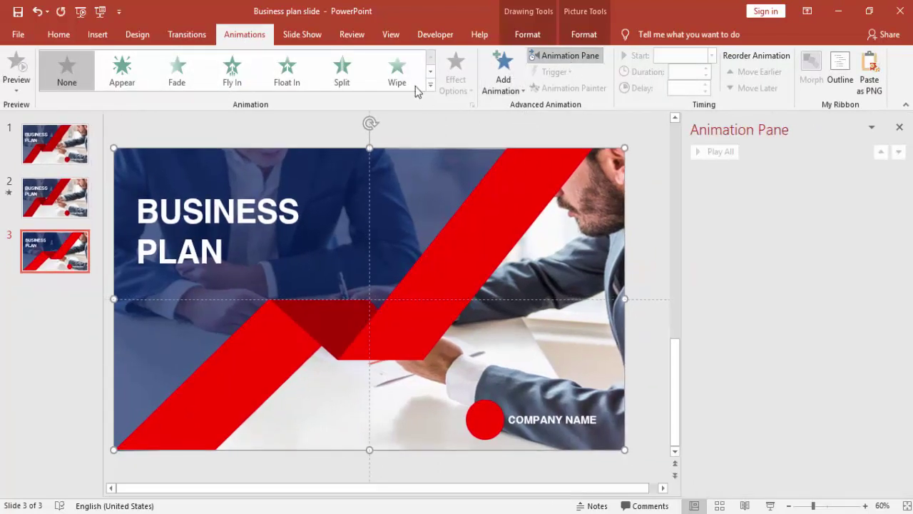
click(477, 190)
drag(477, 190, 517, 178)
click(402, 84)
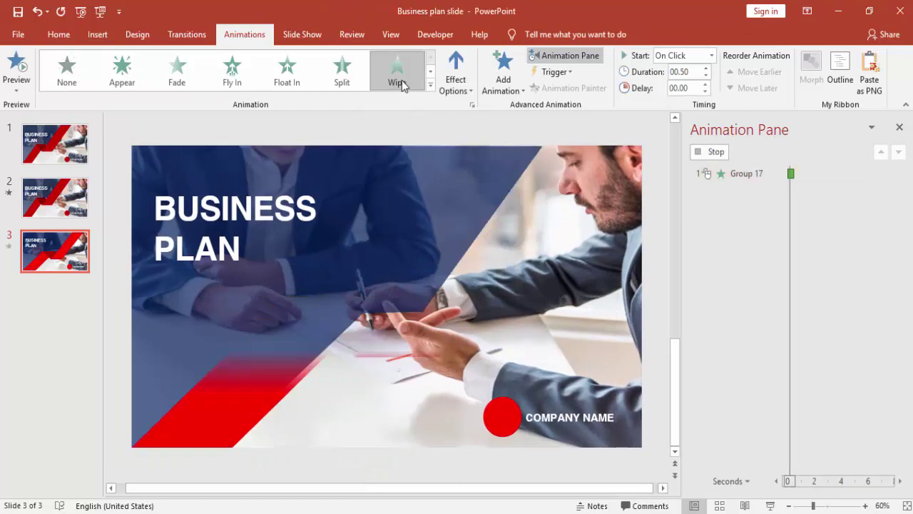
click(451, 89)
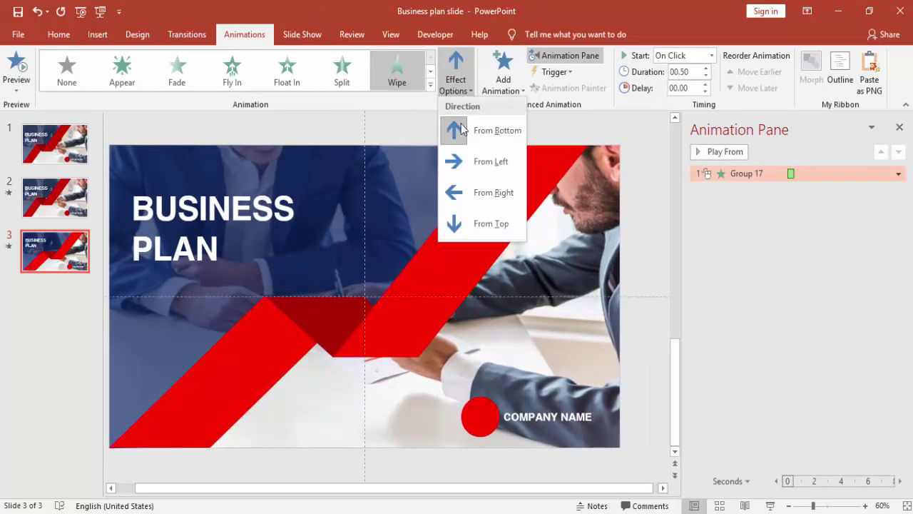
click(475, 170)
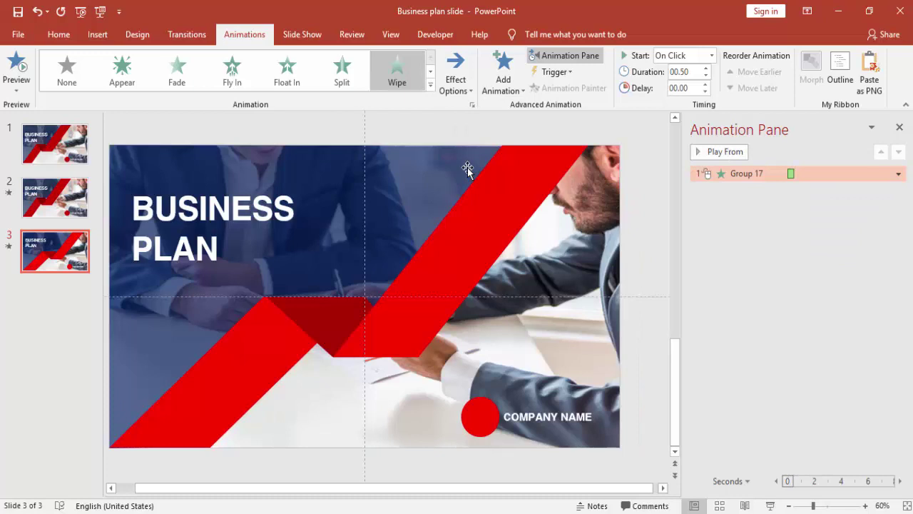
Set the Wipe animation's duration to 2 seconds
double_click(720, 174)
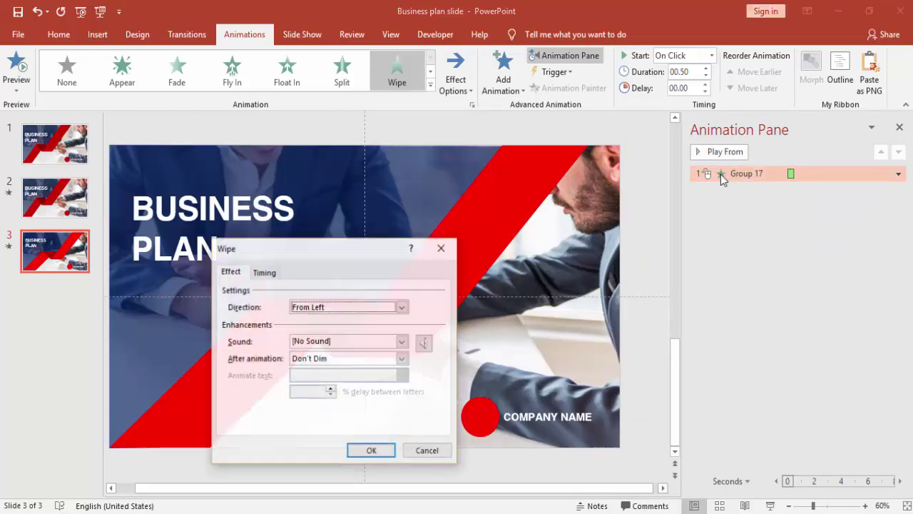
click(266, 272)
click(370, 330)
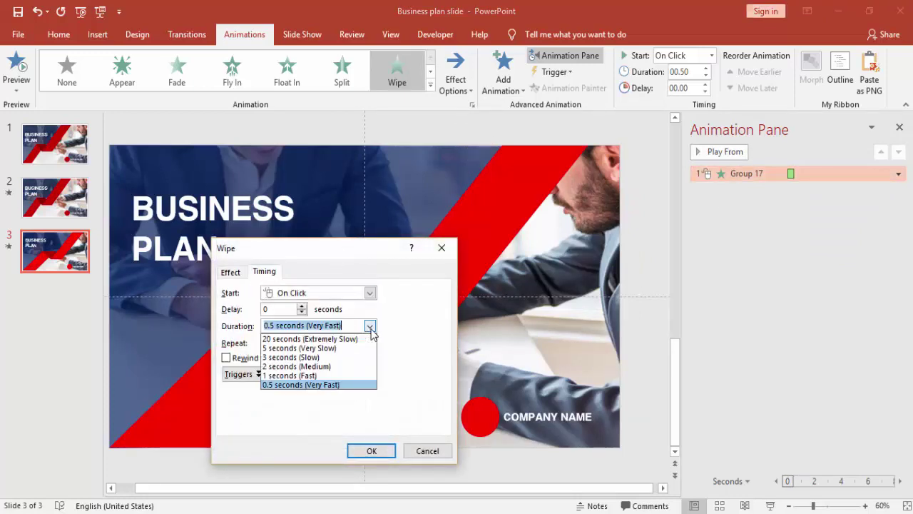
click(336, 367)
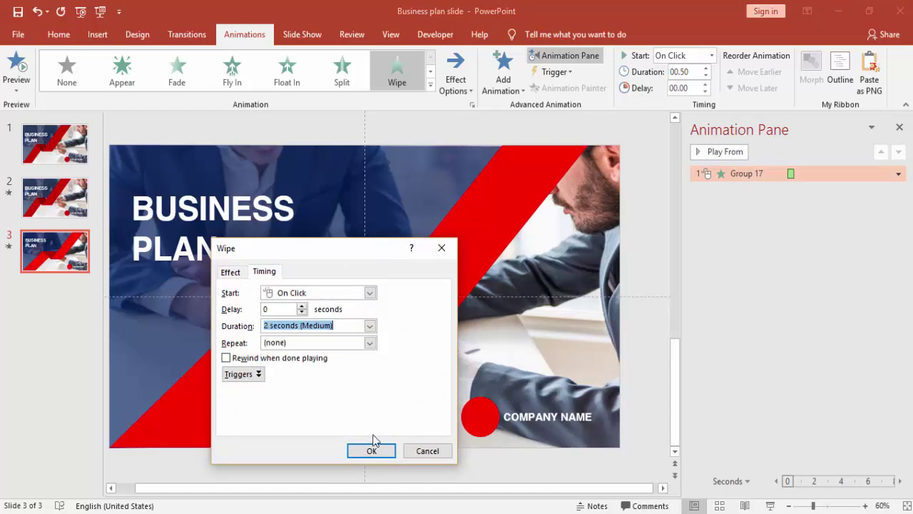
click(372, 450)
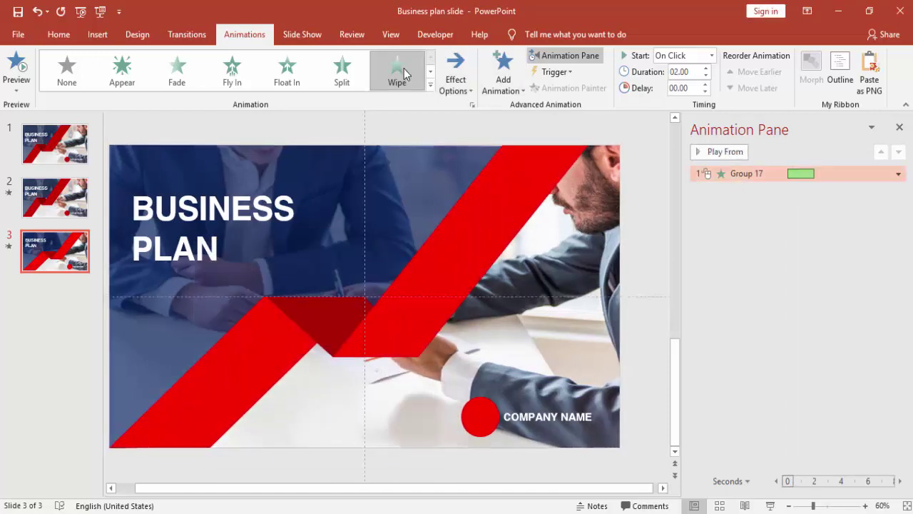
Change Group 17's Wipe duration to 0.5 seconds (Very Fast) and select the overlay
double_click(717, 175)
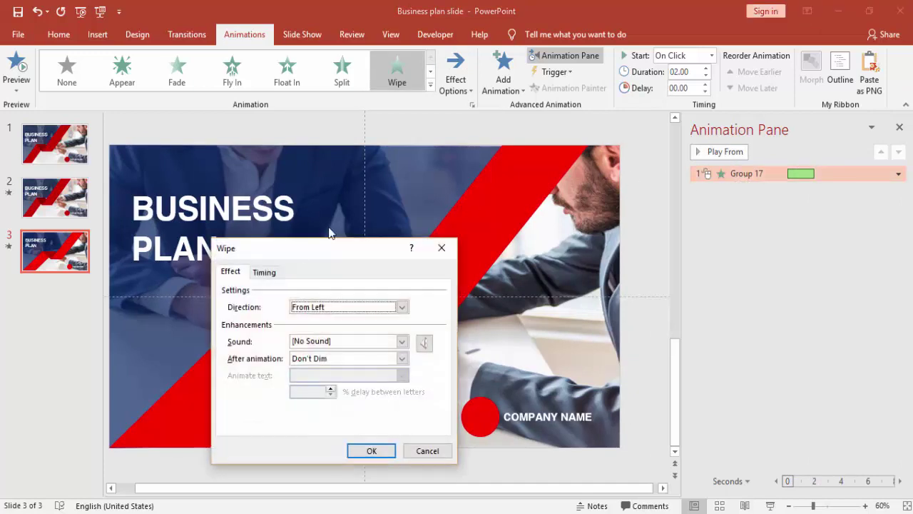
click(277, 273)
click(375, 326)
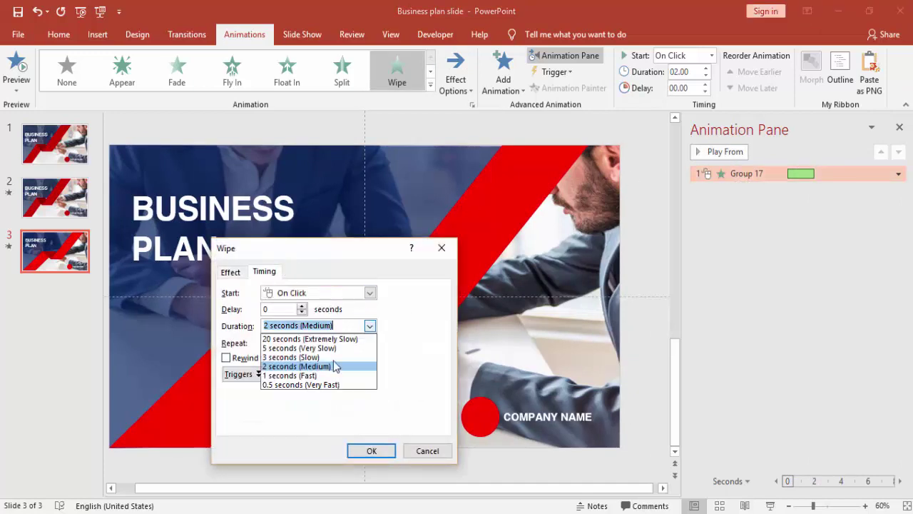
click(327, 385)
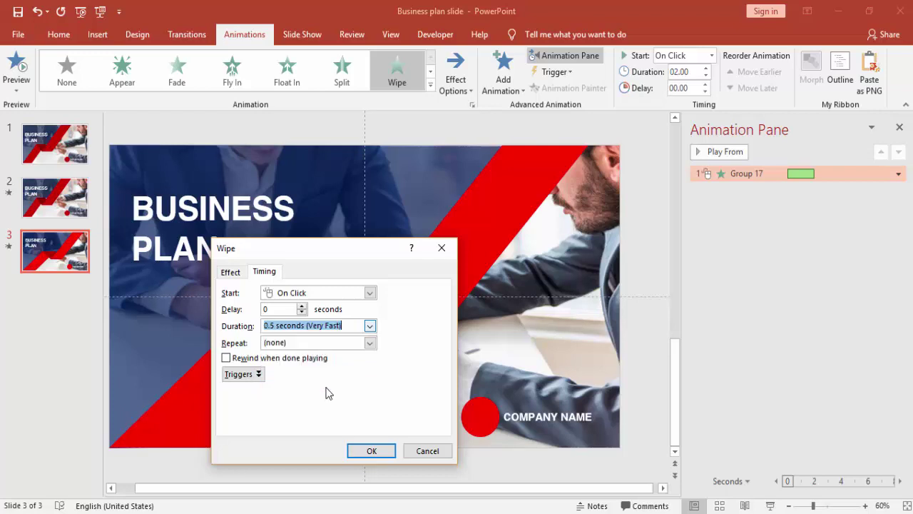
click(388, 451)
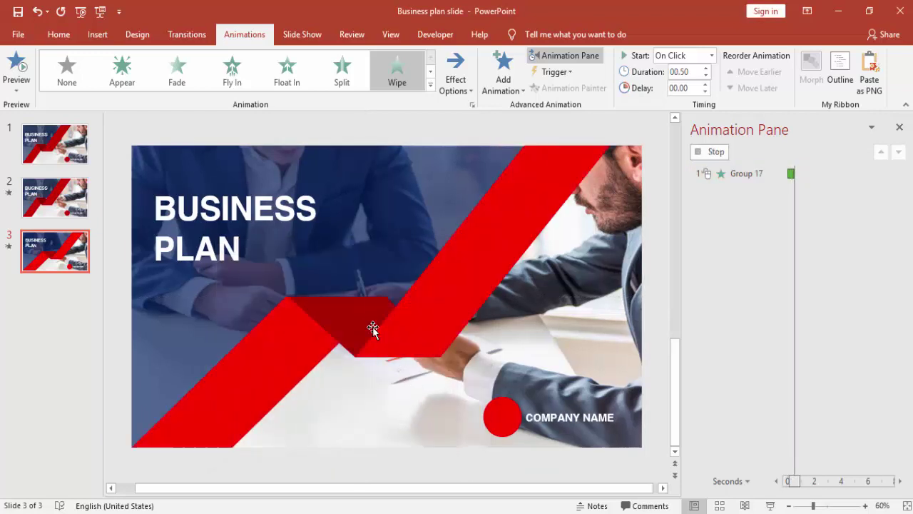
click(405, 184)
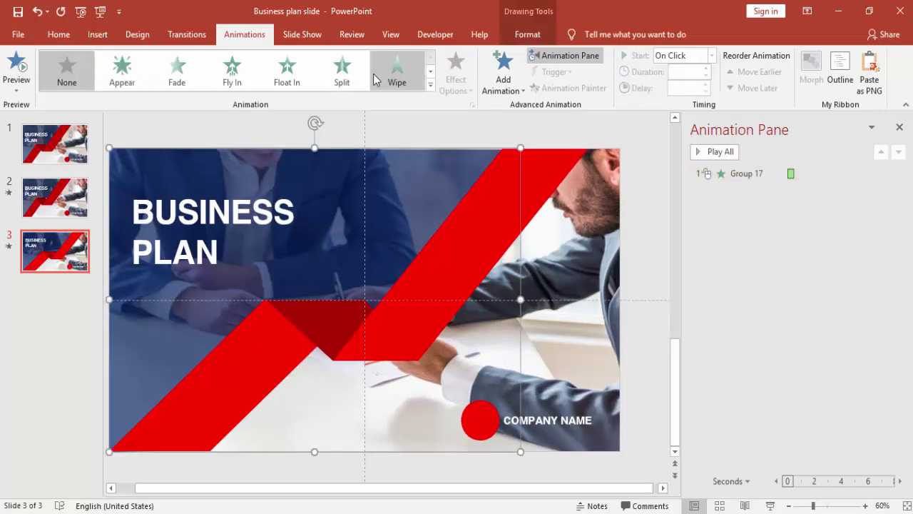
Give the navy overlay a Fade entrance starting After Previous
click(179, 71)
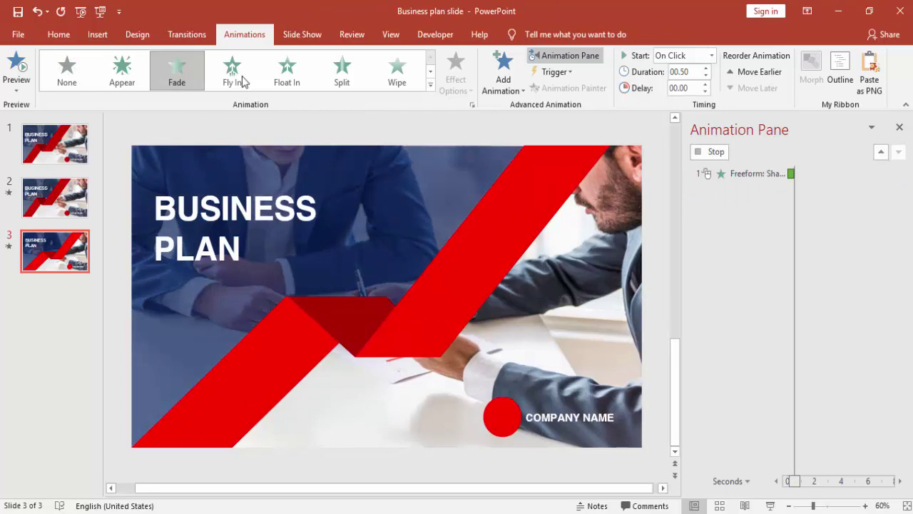
click(711, 55)
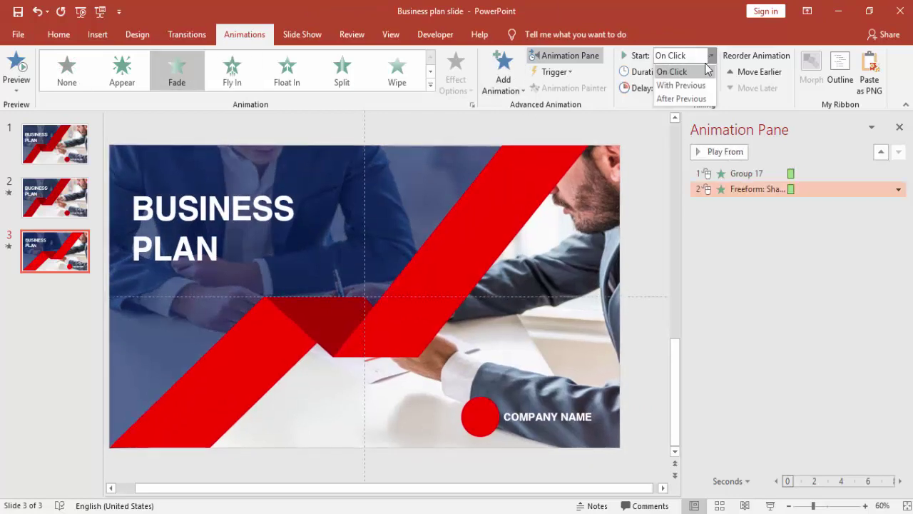
click(688, 97)
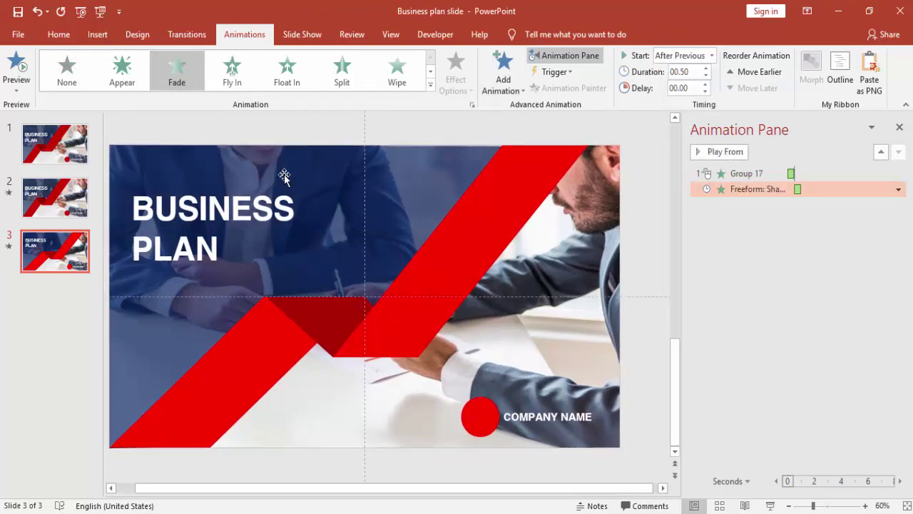
Give the BUSINESS PLAN title a directional Fly In starting After Previous
click(250, 191)
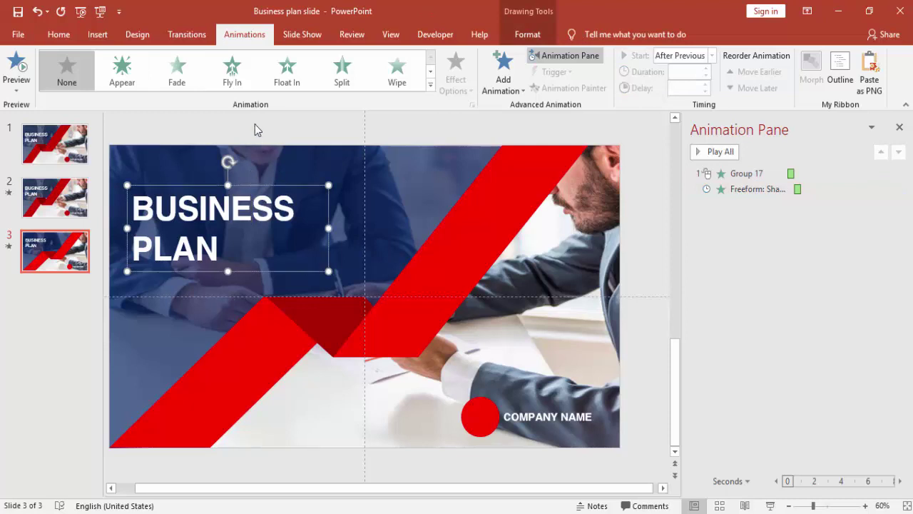
click(232, 70)
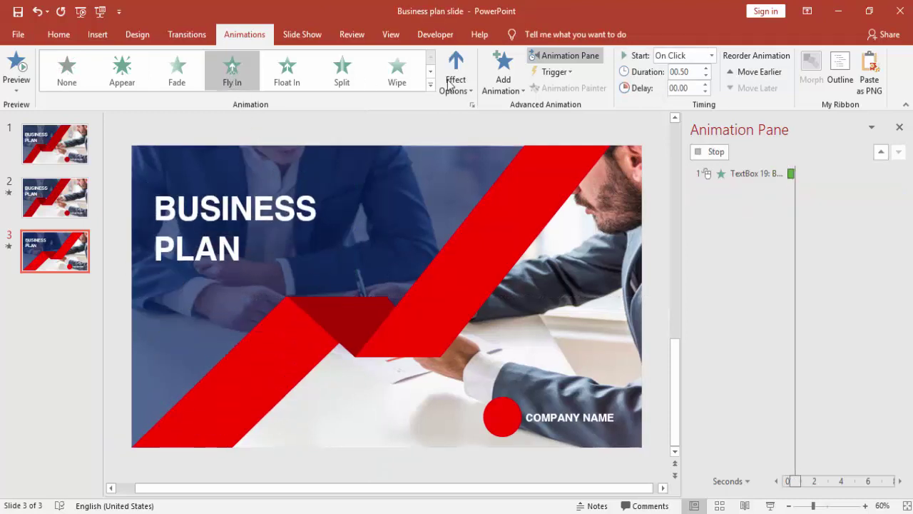
click(454, 85)
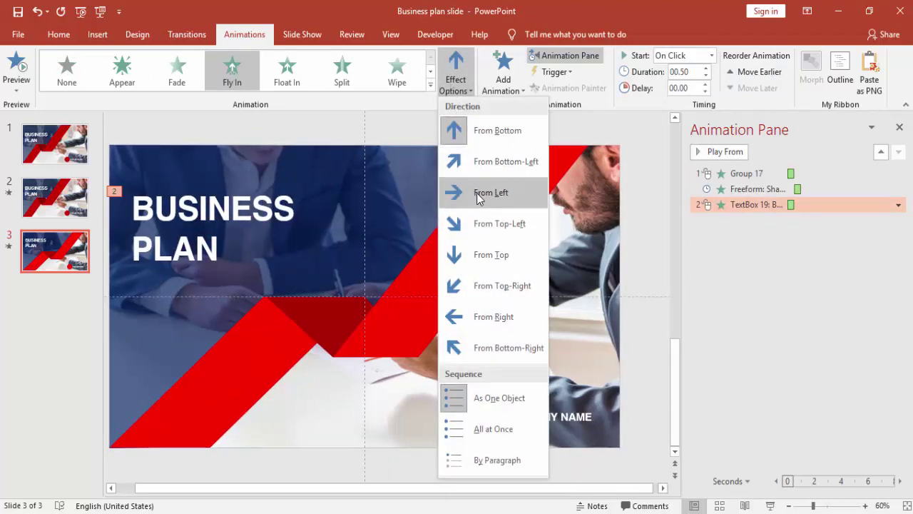
click(485, 246)
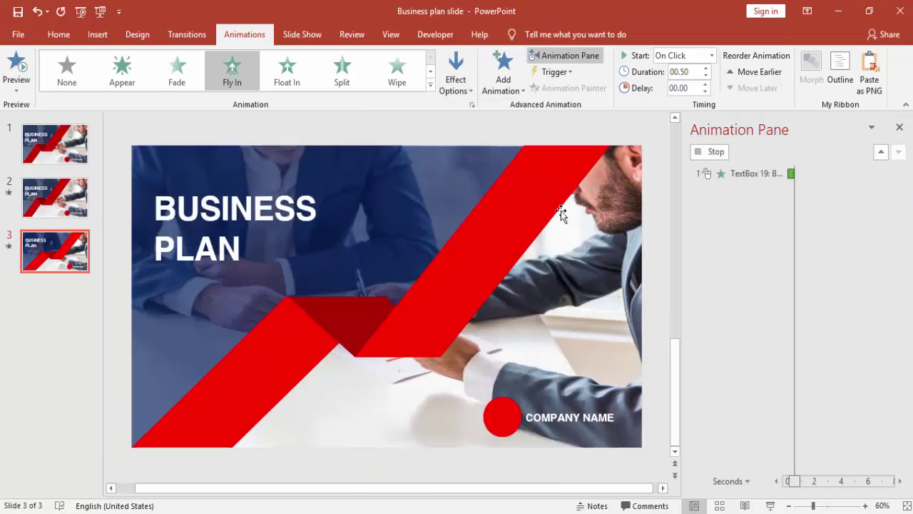
click(711, 55)
click(686, 97)
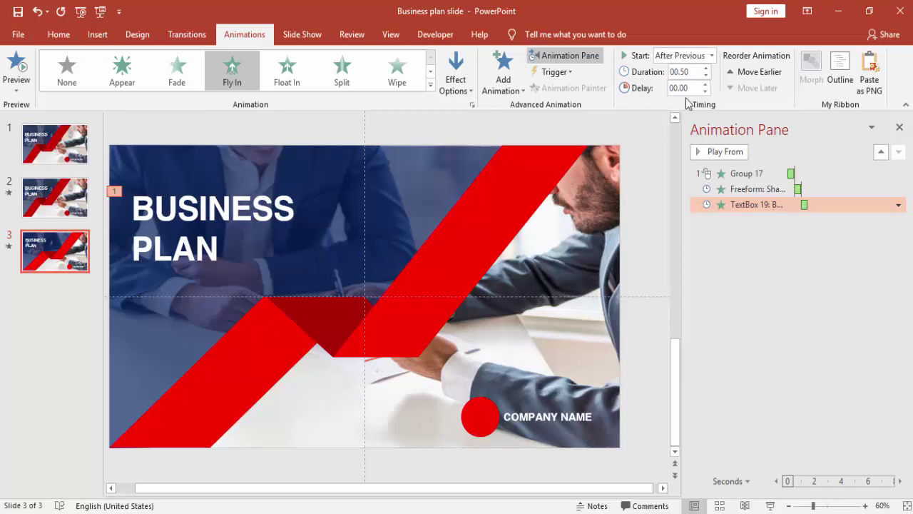
click(575, 238)
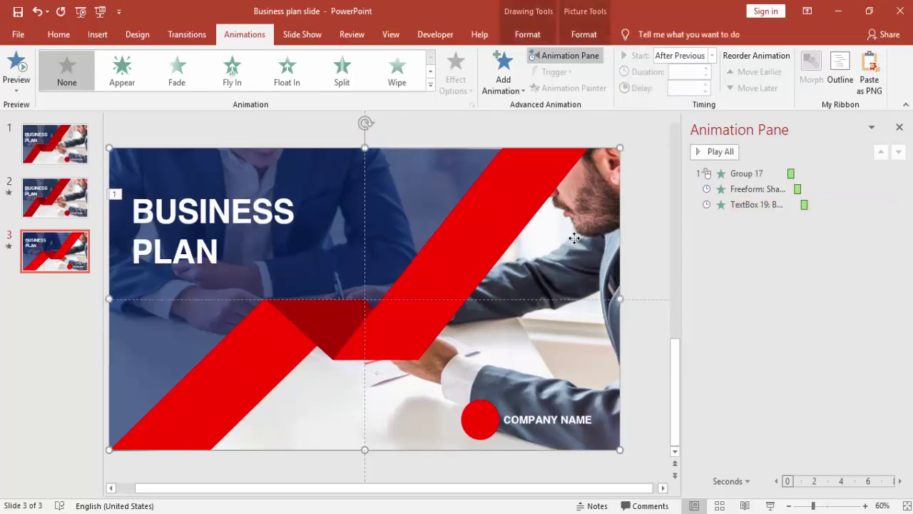
Add a Grow/Shrink emphasis to the photo with a custom 120% size
click(499, 97)
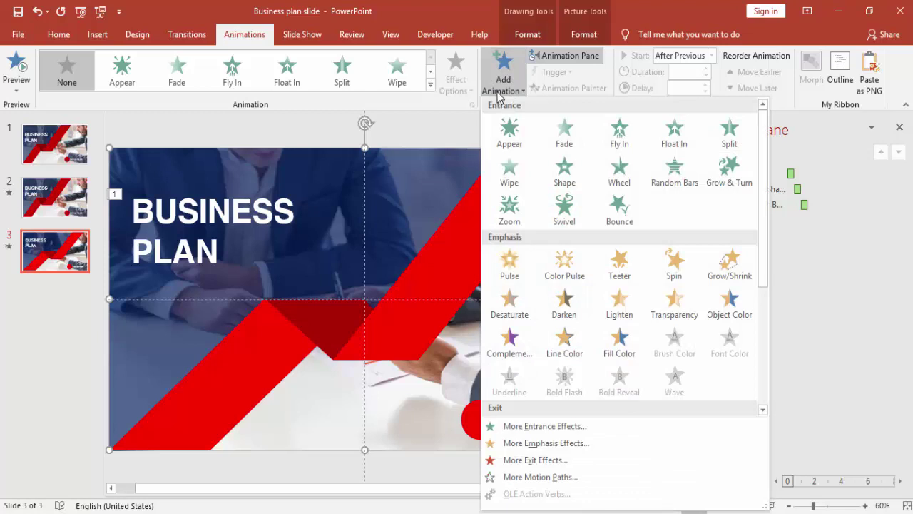
click(722, 272)
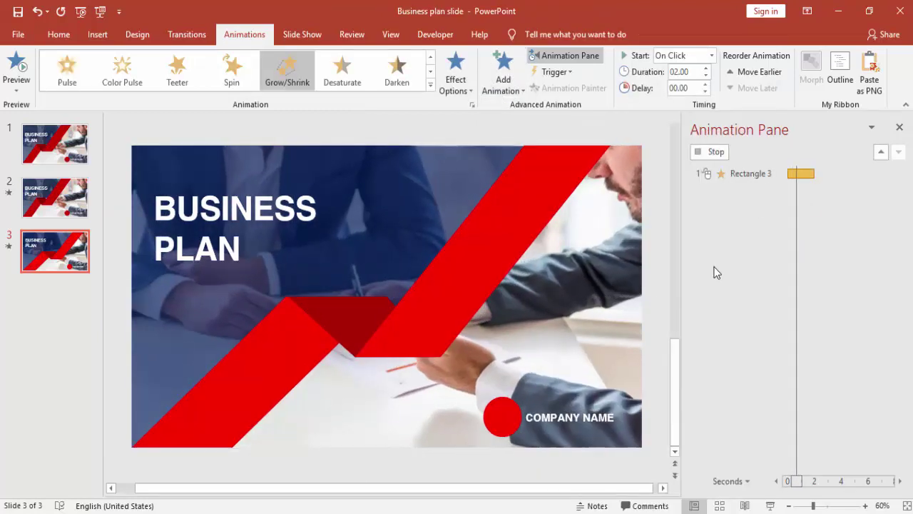
double_click(723, 220)
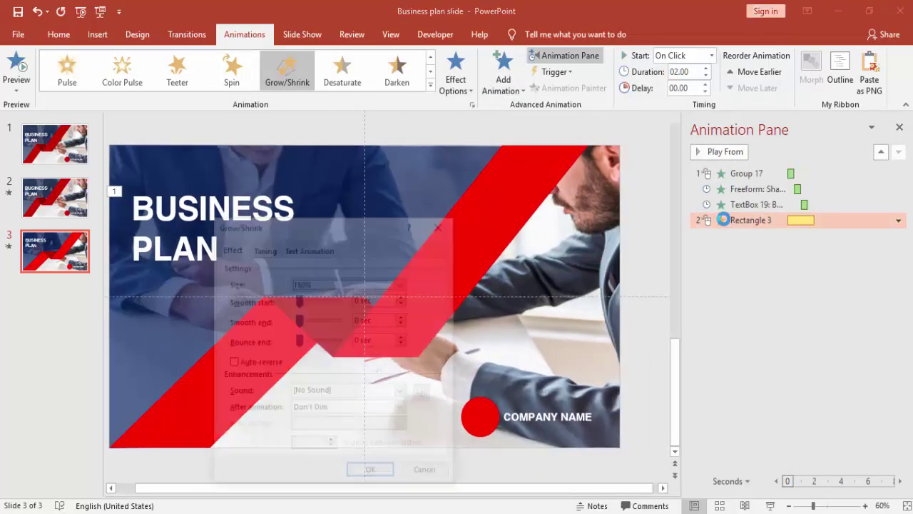
click(401, 284)
click(316, 364)
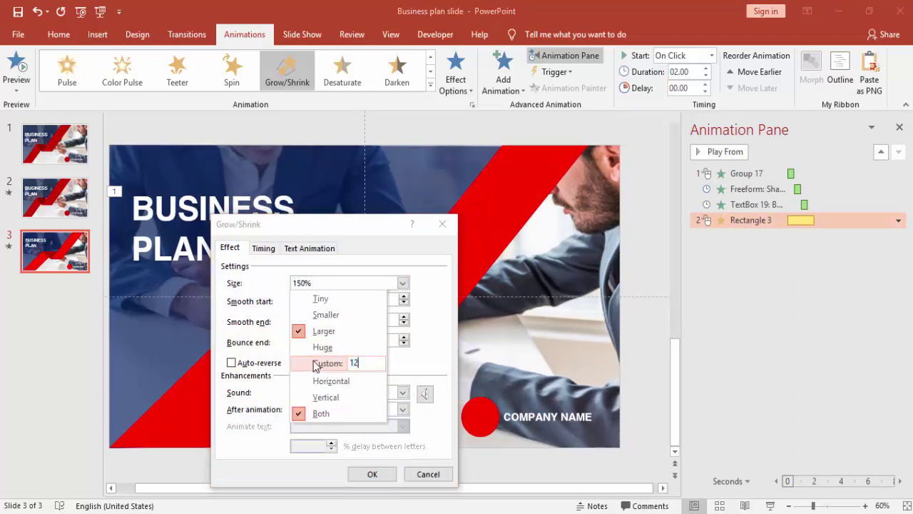
key(Return)
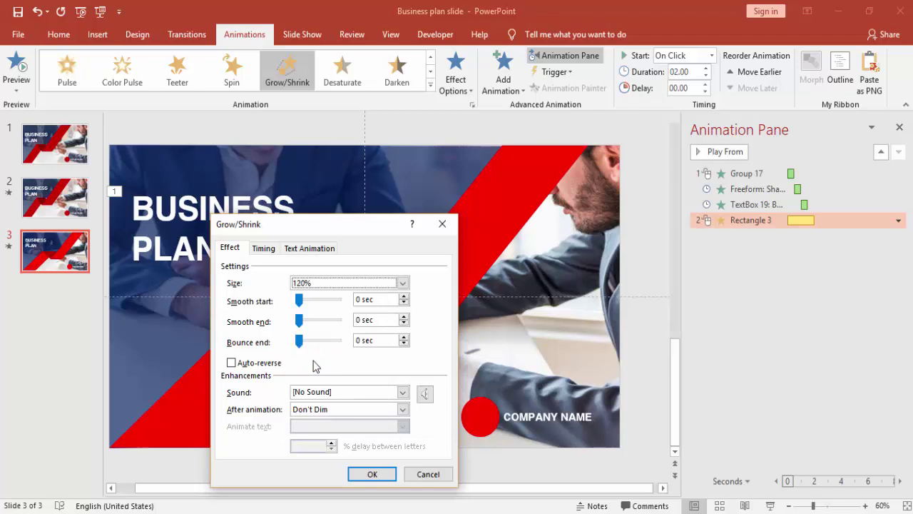
Set a 0.94 s smooth start and 0.9 s smooth end, then confirm
drag(302, 306, 318, 326)
click(302, 319)
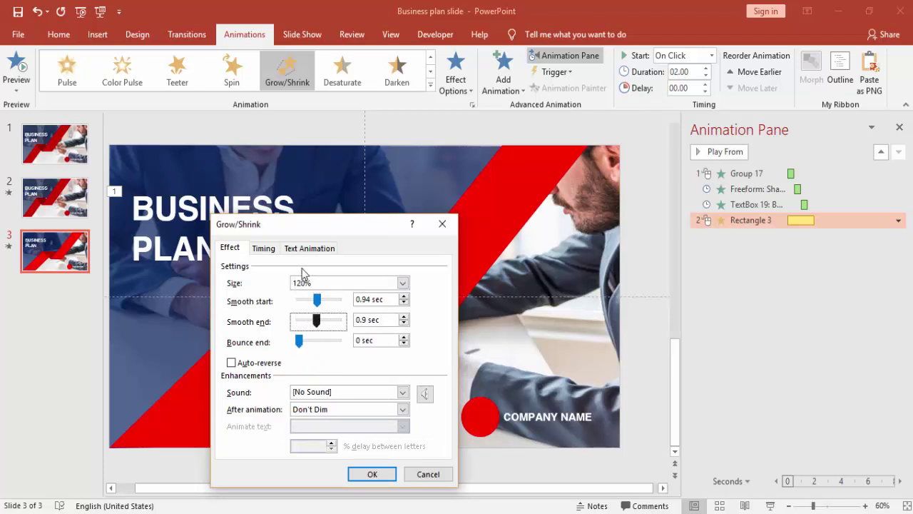
click(264, 365)
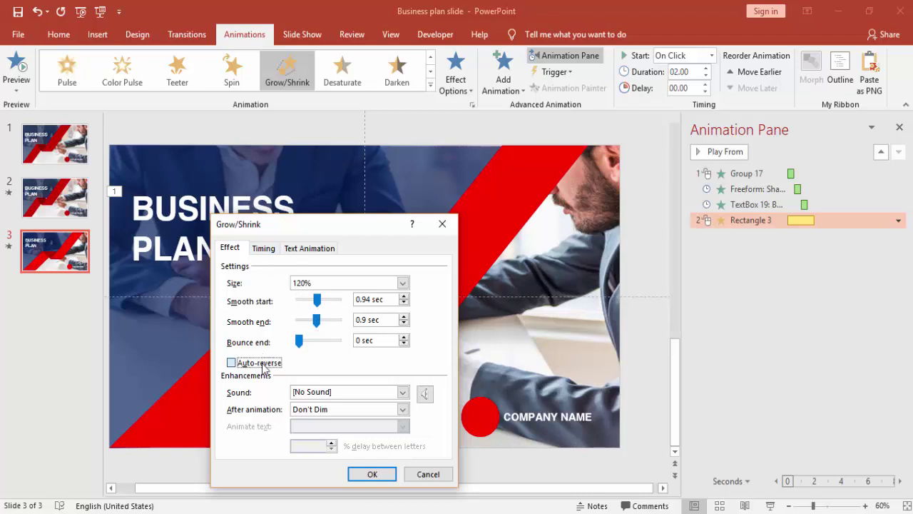
click(266, 249)
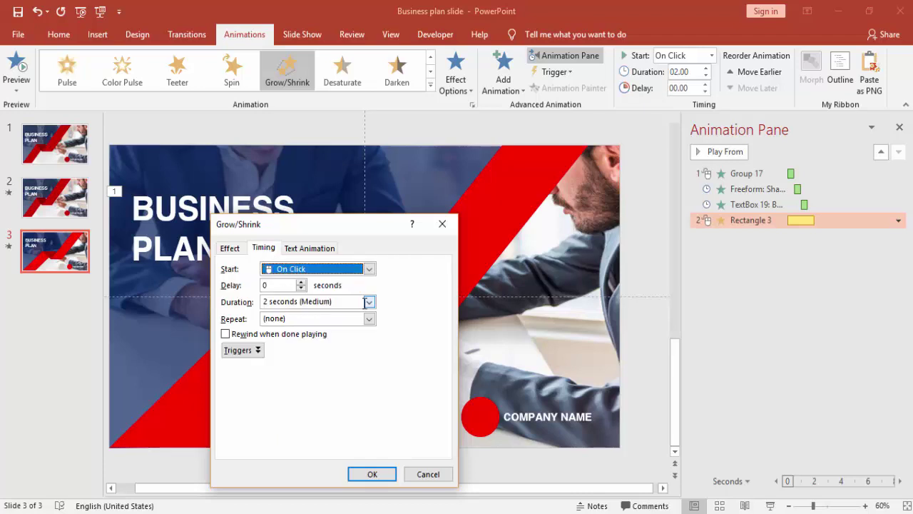
click(372, 474)
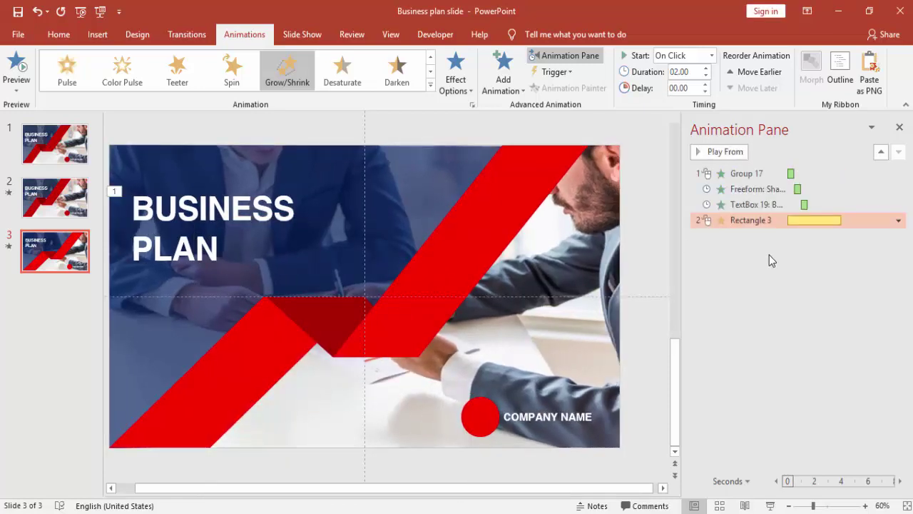
Make the grow effect start After Previous and run the slide show
click(712, 55)
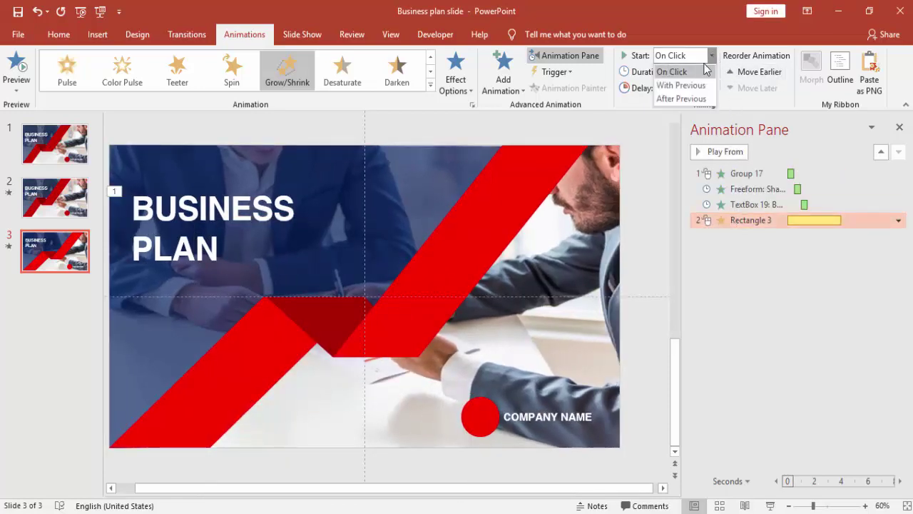
click(683, 99)
click(771, 505)
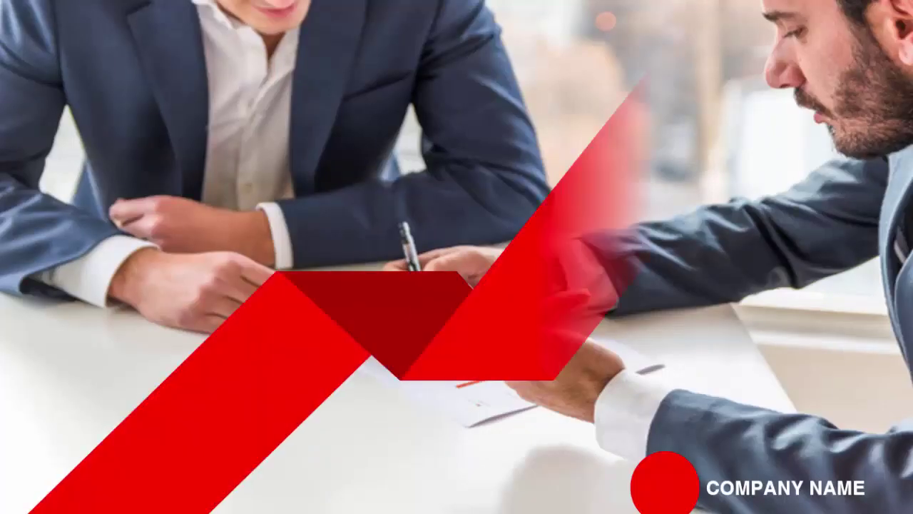